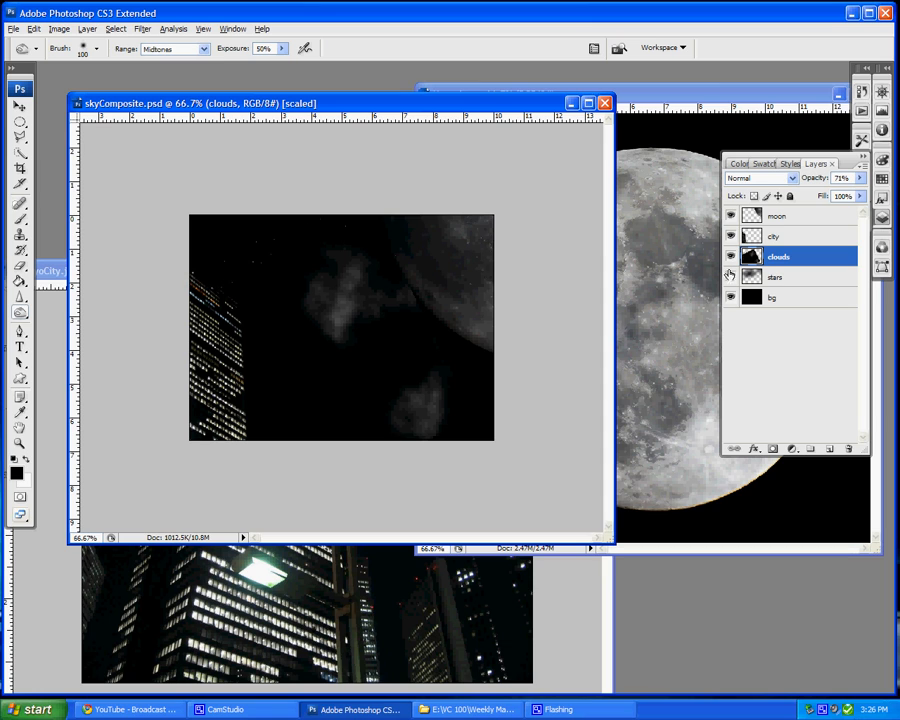
- Toggle the visibility of the stars and clouds layers to examine their effect on the night-sky composite
{"action": "left_click", "coordinate": [730, 275]}
{"action": "left_click", "coordinate": [731, 256]}
{"action": "left_click", "coordinate": [731, 256]}
{"action": "left_click", "coordinate": [797, 218]}
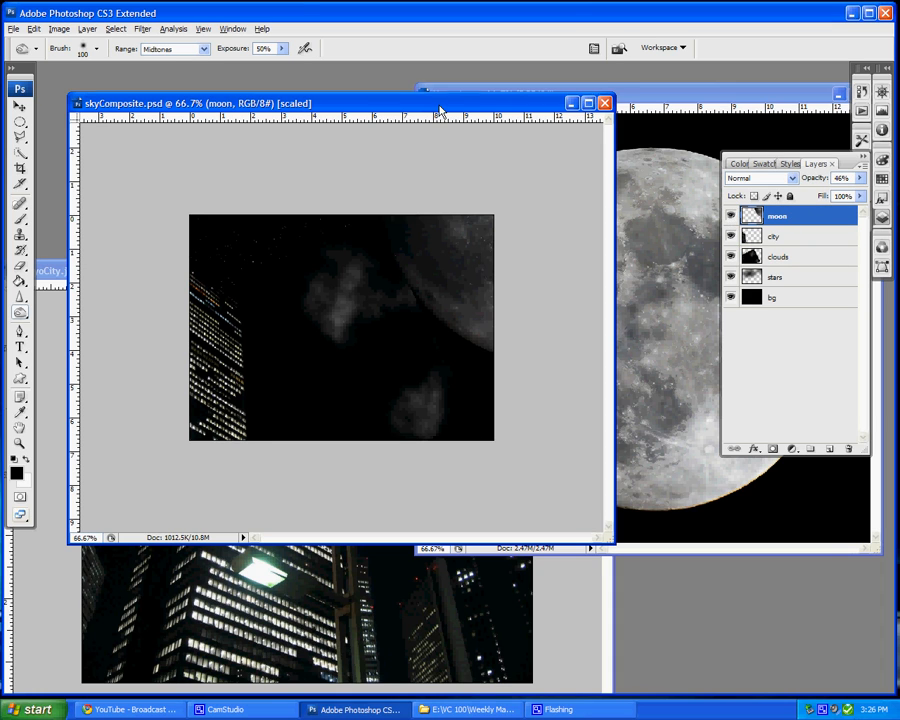
{"action": "left_click_drag", "start_coordinate": [443, 110], "coordinate": [438, 106]}
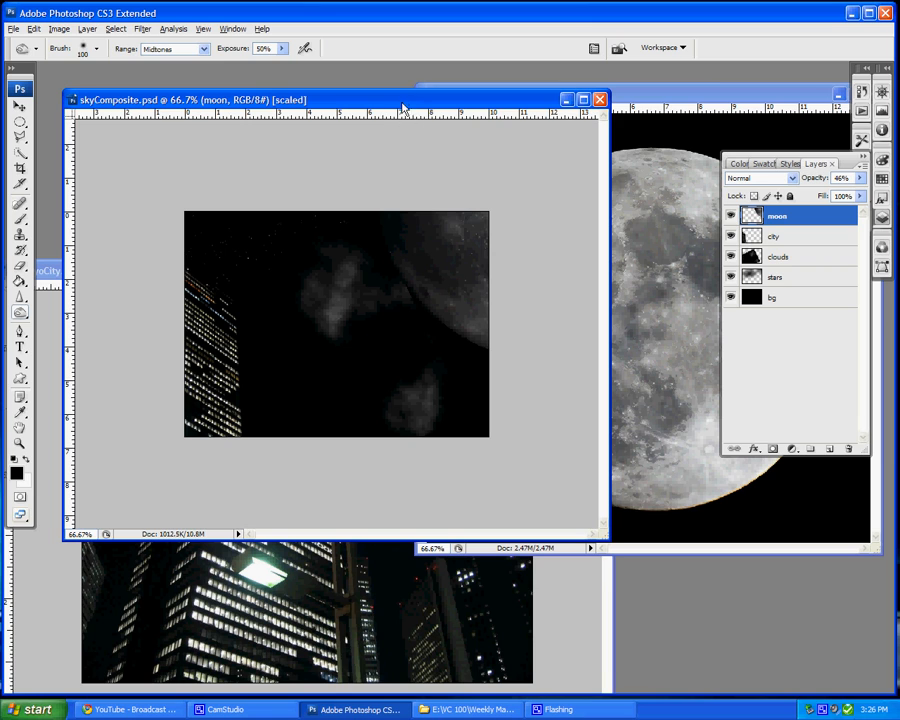
- Hide the existing clouds and stars layers and make the stars layer active
{"action": "left_click", "coordinate": [790, 260]}
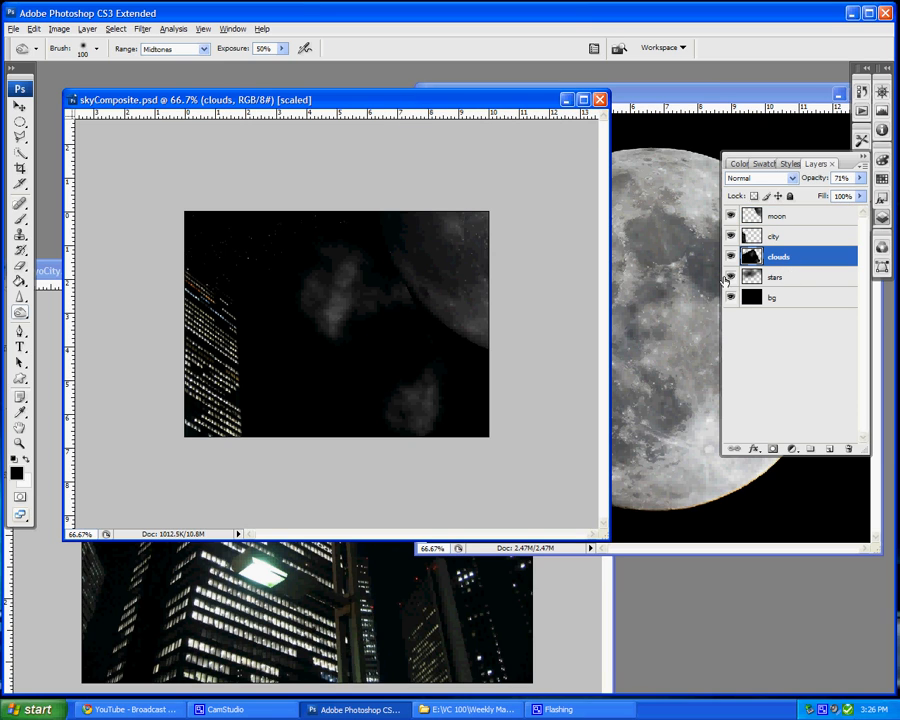
{"action": "left_click", "coordinate": [731, 262]}
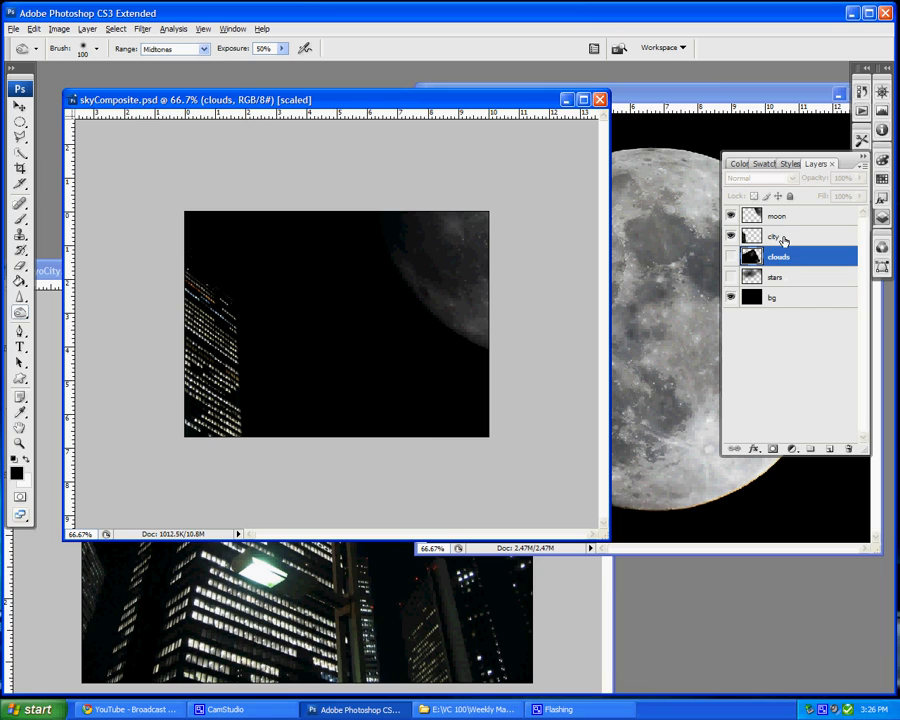
{"action": "left_click", "coordinate": [787, 295]}
{"action": "left_click", "coordinate": [787, 279]}
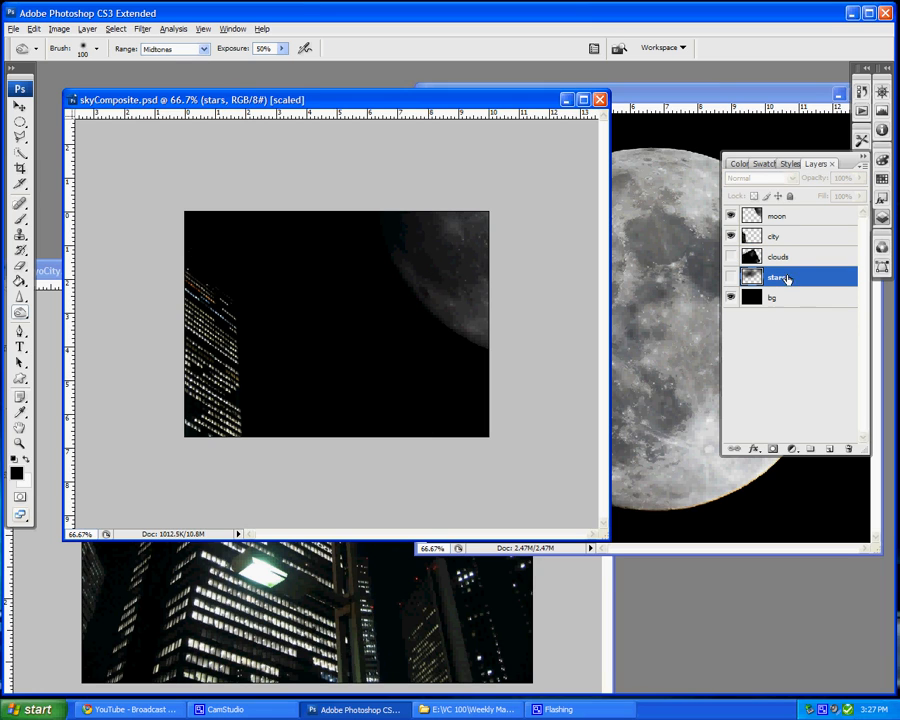
- Add a new layer directly above the hidden stars layer and name it "stars"
{"action": "left_click", "coordinate": [829, 449]}
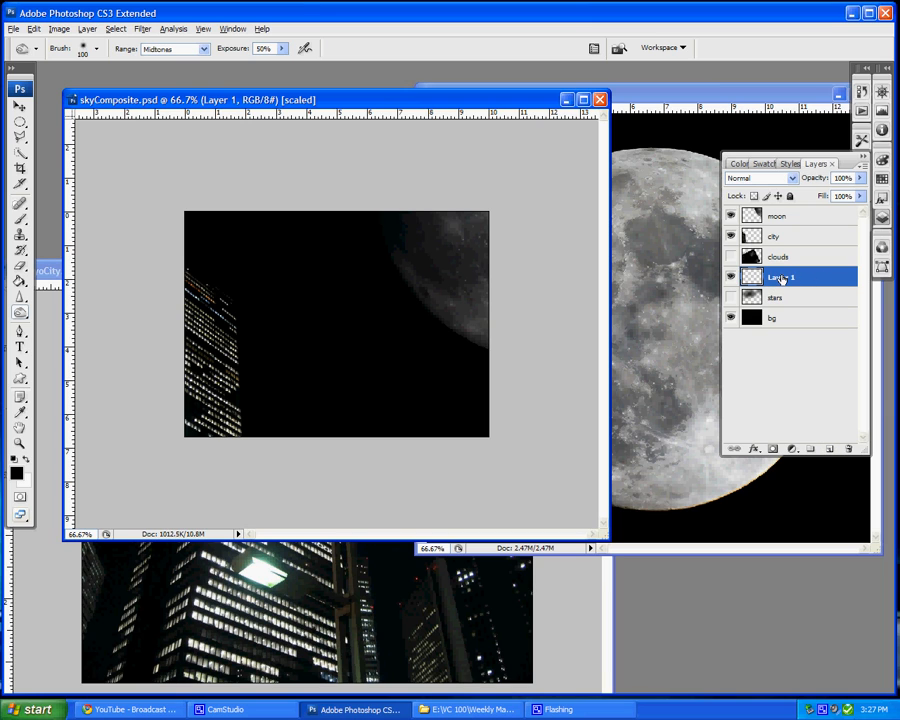
{"action": "double_click", "coordinate": [782, 279]}
{"action": "type", "text": "stars"}
{"action": "key", "text": "Return"}
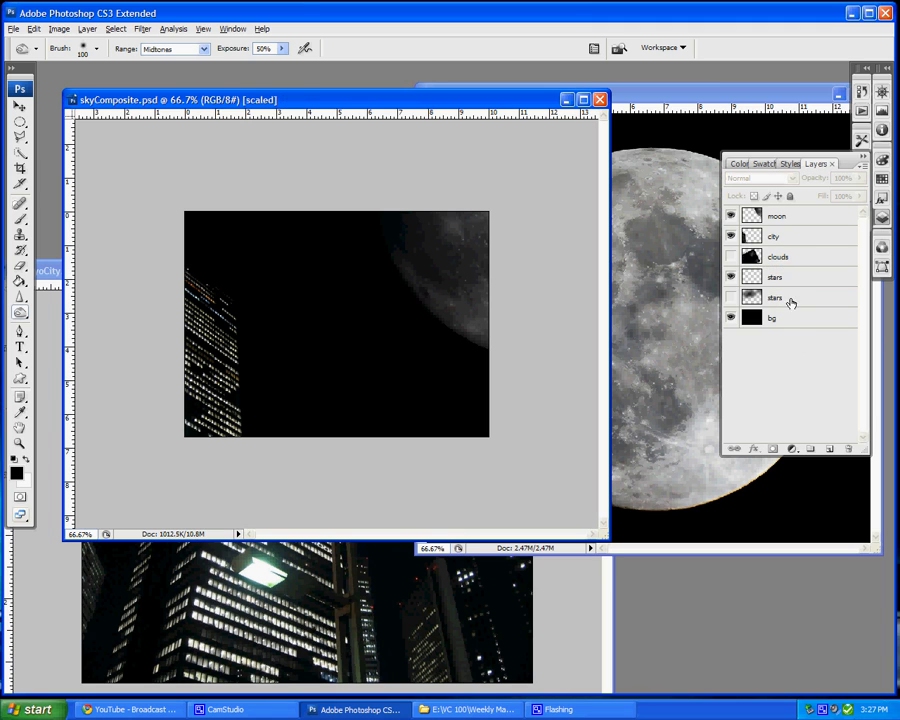
- Fill the new stars layer with black in Normal mode at 100% opacity
{"action": "left_click", "coordinate": [34, 28]}
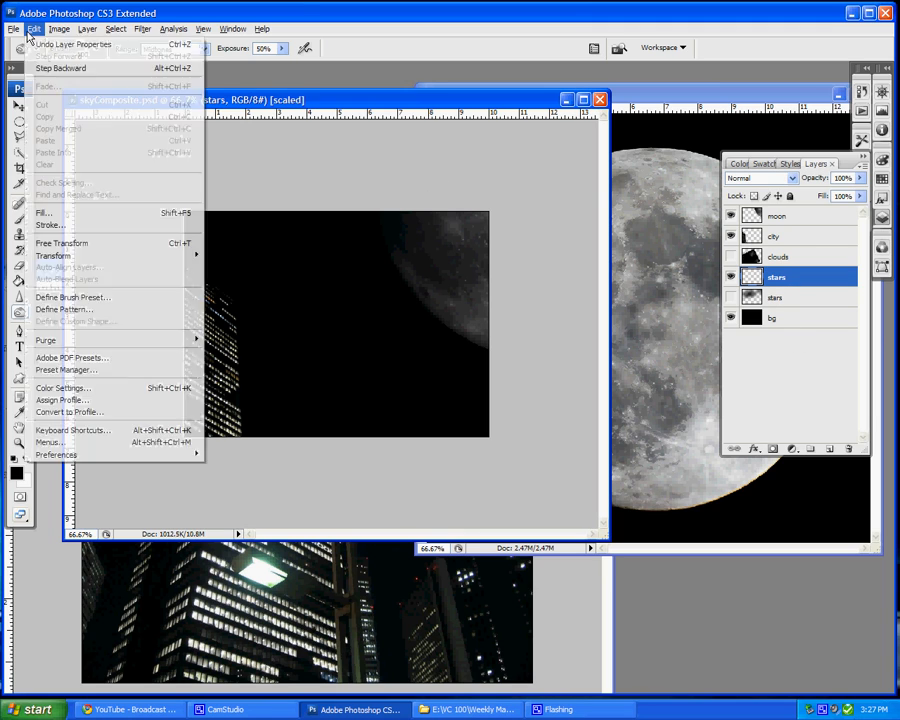
{"action": "left_click", "coordinate": [50, 209]}
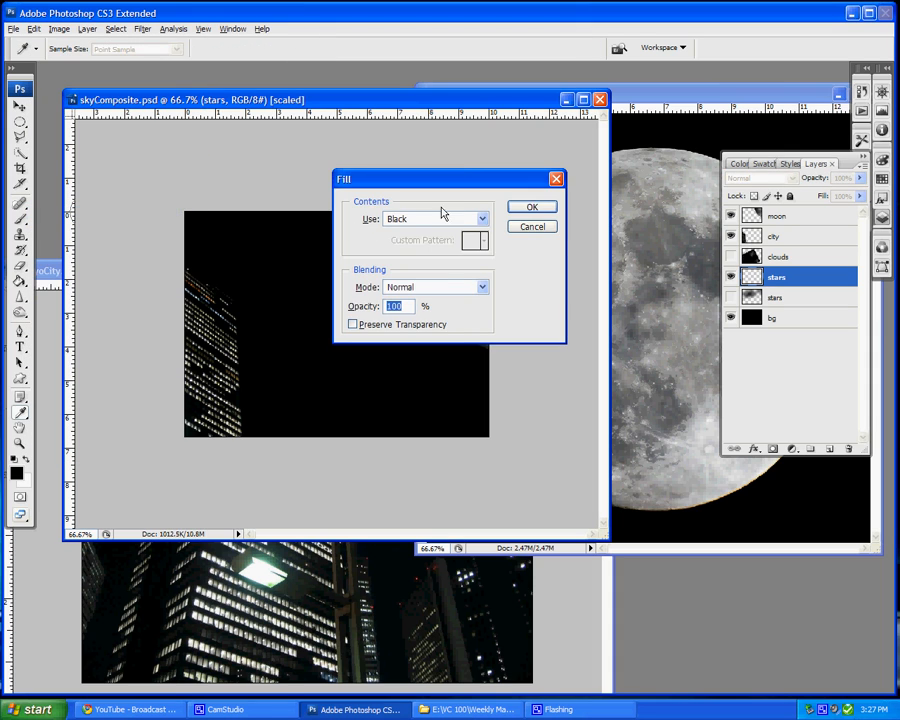
{"action": "left_click", "coordinate": [532, 206]}
{"action": "key", "text": "o"}
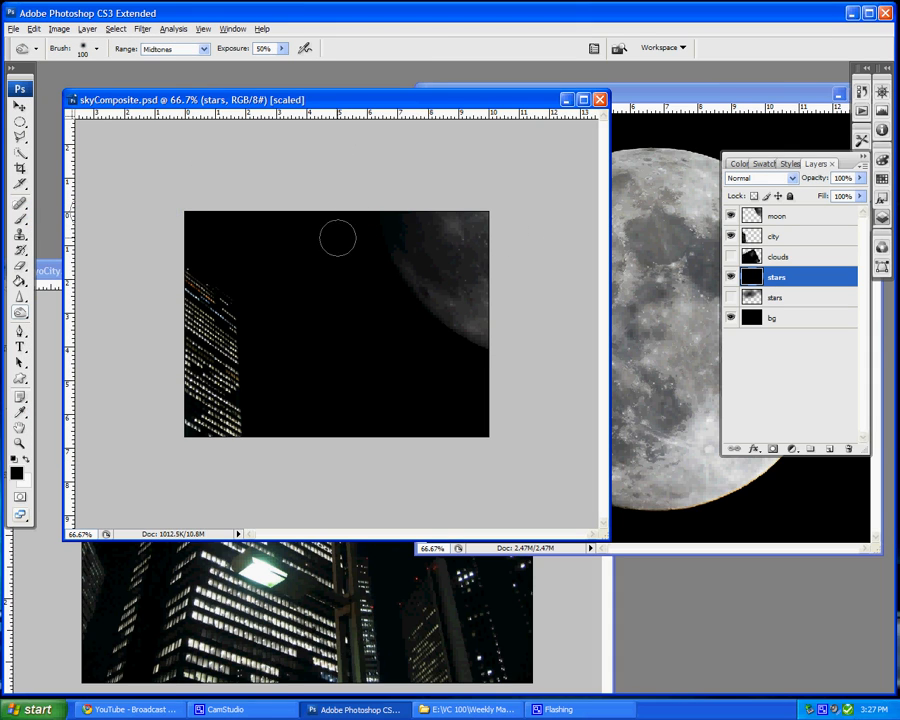
- Apply the Add Noise filter to the new stars layer with an amount of 20%, Gaussian distribution and Monochromatic enabled
{"action": "left_click", "coordinate": [143, 28]}
{"action": "mouse_move", "coordinate": [207, 259]}
{"action": "mouse_move", "coordinate": [211, 232]}
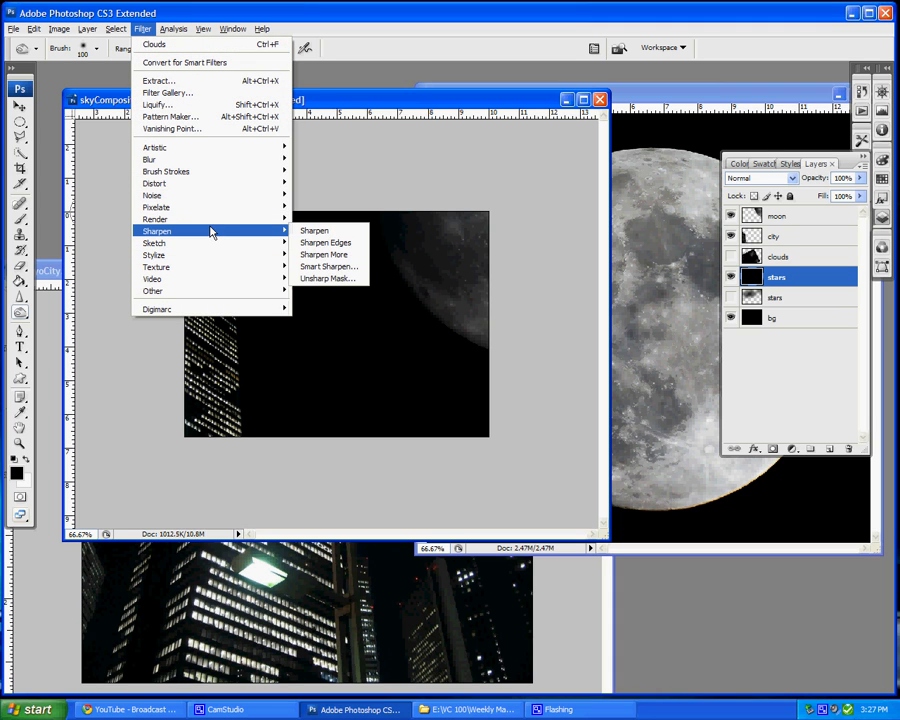
{"action": "mouse_move", "coordinate": [208, 195]}
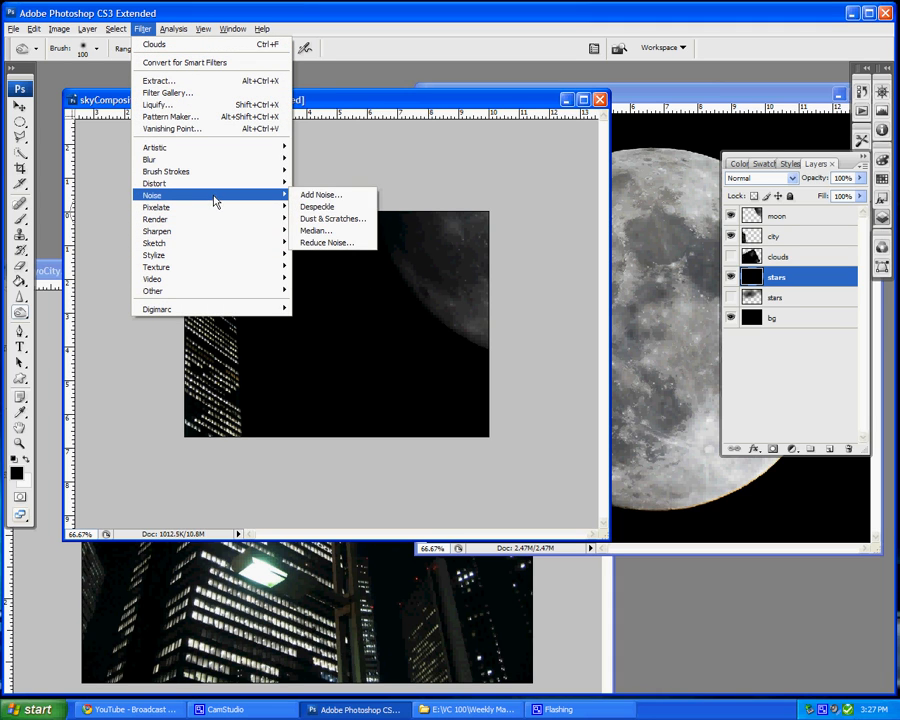
{"action": "left_click", "coordinate": [314, 196]}
{"action": "left_click_drag", "start_coordinate": [407, 144], "coordinate": [426, 171]}
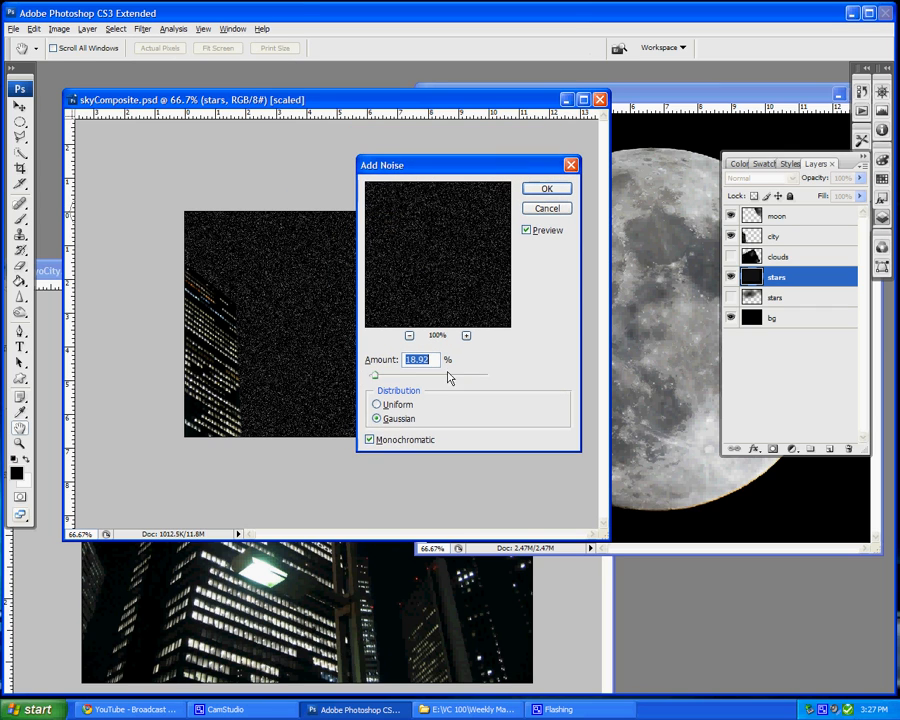
{"action": "left_click", "coordinate": [386, 419]}
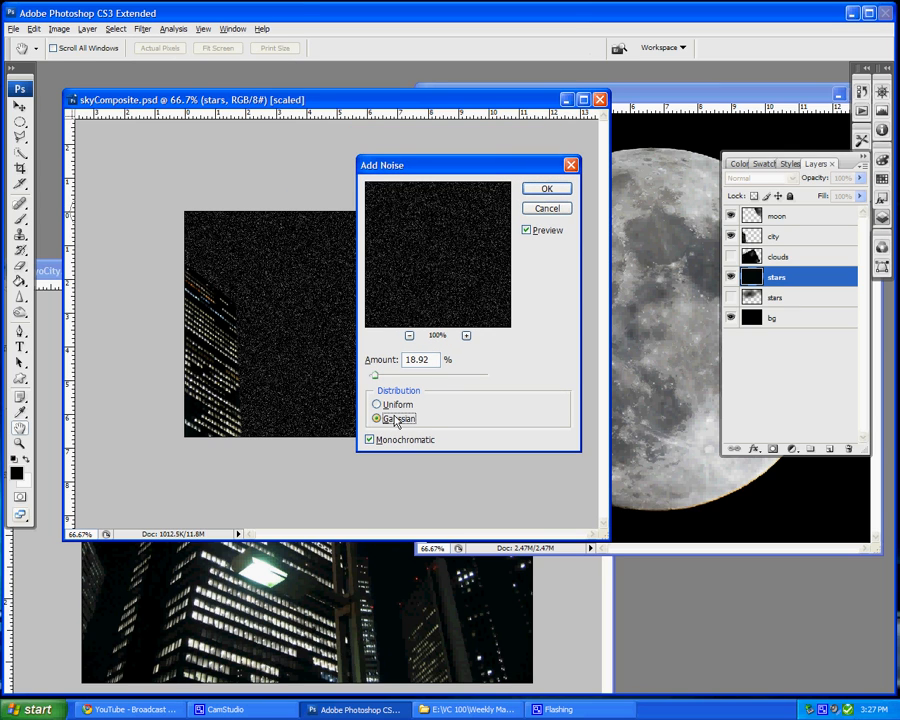
{"action": "left_click", "coordinate": [370, 439]}
{"action": "left_click", "coordinate": [370, 439]}
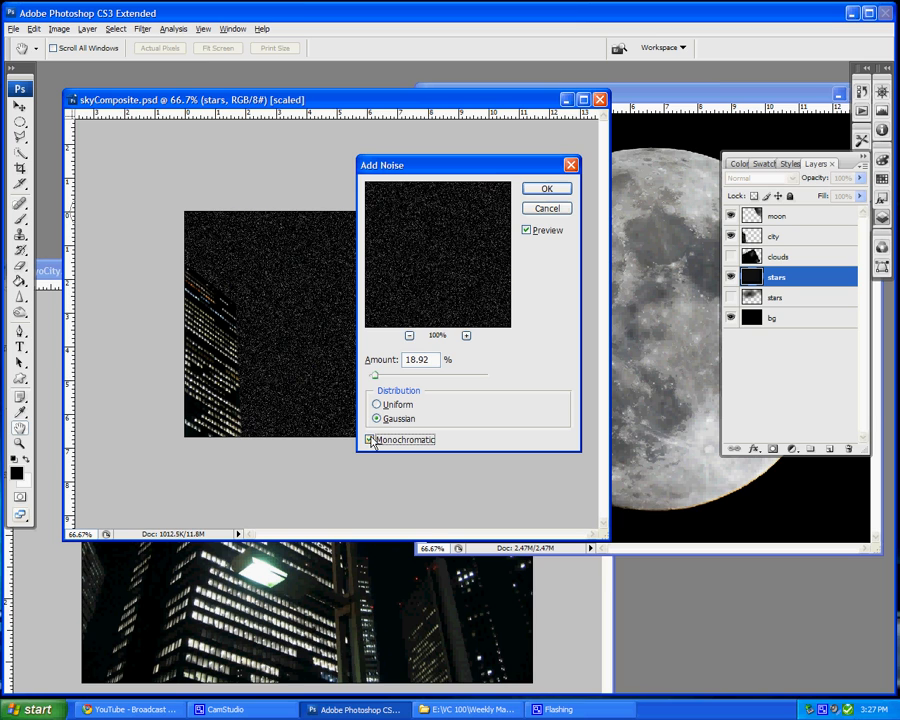
{"action": "mouse_move", "coordinate": [375, 375]}
{"action": "left_mouse_down"}
{"action": "mouse_move", "coordinate": [434, 375]}
{"action": "mouse_move", "coordinate": [377, 377]}
{"action": "left_mouse_up"}
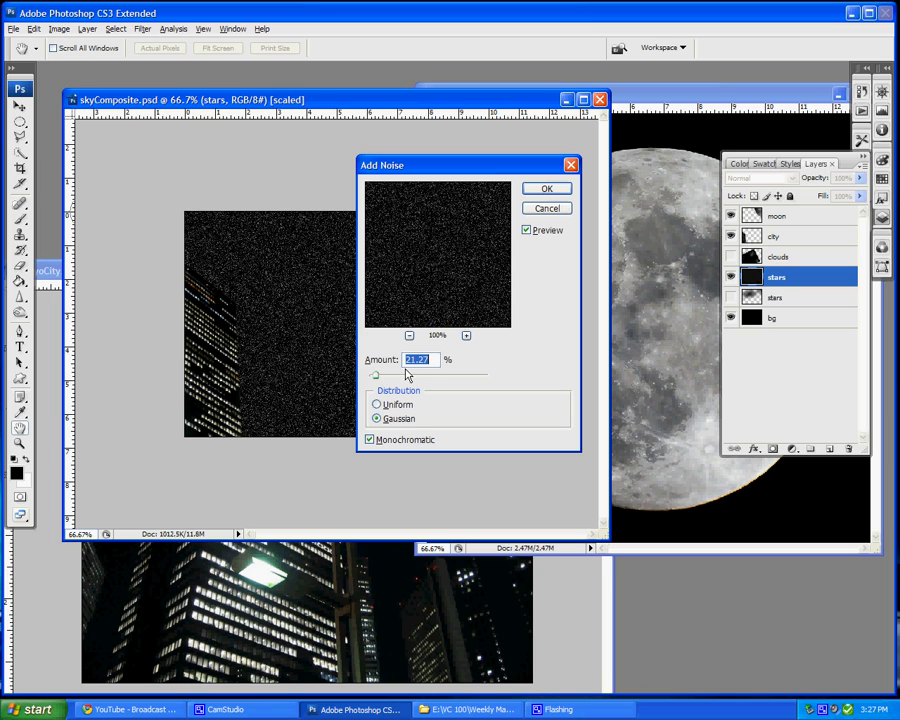
{"action": "type", "text": "20"}
{"action": "key", "text": "Return"}
{"action": "key", "text": "o"}
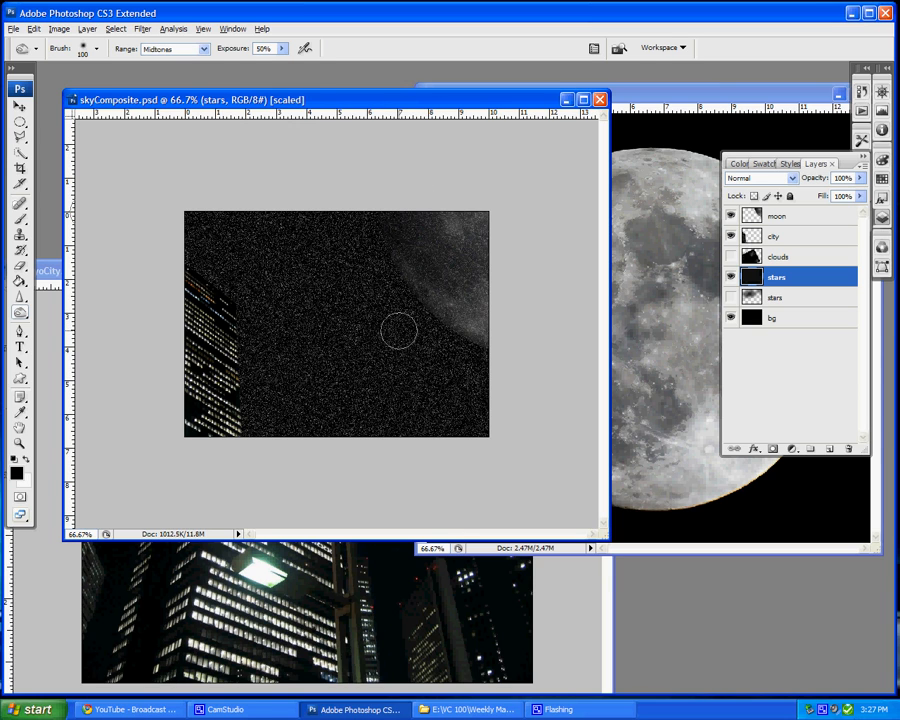
- Adjust the new stars layer's Levels with input values of 98 for shadows, 0.96 for midtones and 250 for highlights
{"action": "key", "text": "ctrl+l"}
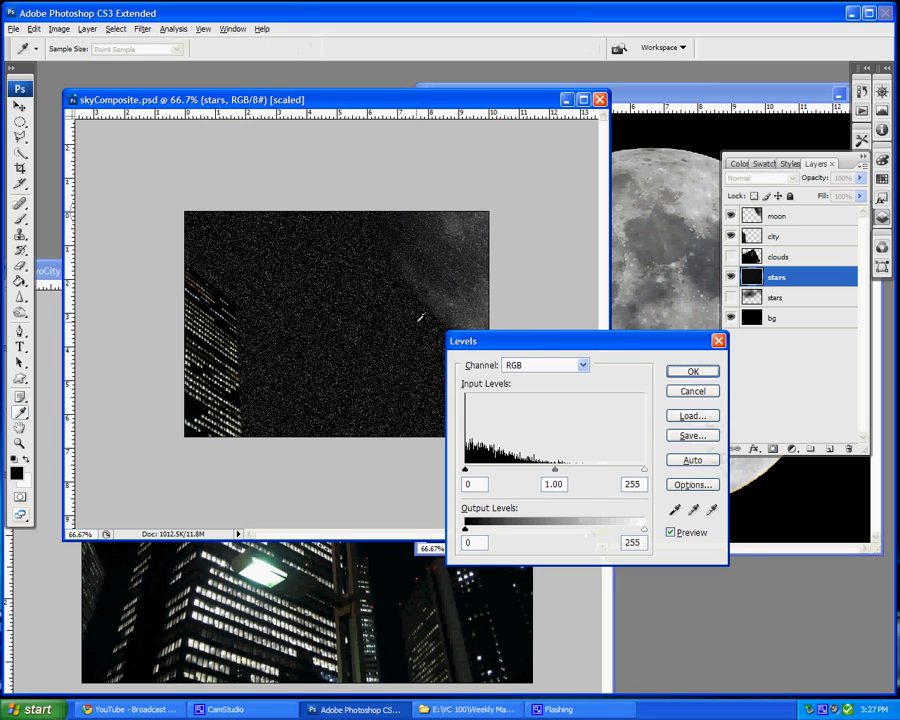
{"action": "left_click_drag", "start_coordinate": [530, 344], "coordinate": [552, 320]}
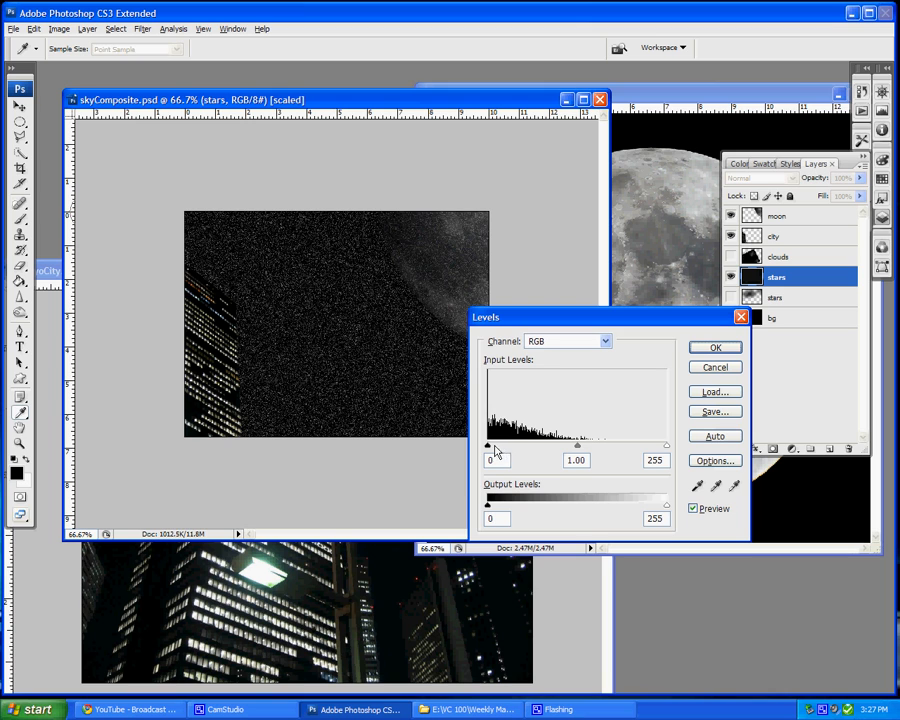
{"action": "left_click_drag", "start_coordinate": [489, 450], "coordinate": [556, 450]}
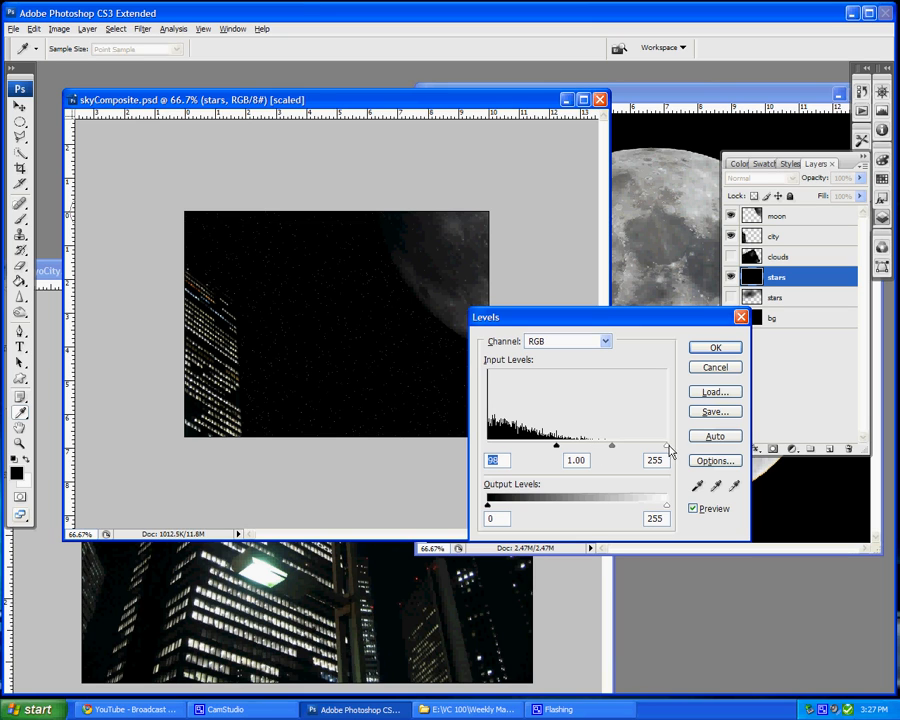
{"action": "mouse_move", "coordinate": [667, 446]}
{"action": "left_mouse_down"}
{"action": "mouse_move", "coordinate": [623, 456]}
{"action": "mouse_move", "coordinate": [673, 446]}
{"action": "mouse_move", "coordinate": [623, 442]}
{"action": "mouse_move", "coordinate": [671, 440]}
{"action": "mouse_move", "coordinate": [664, 438]}
{"action": "left_mouse_up"}
{"action": "mouse_move", "coordinate": [610, 445]}
{"action": "left_mouse_down"}
{"action": "mouse_move", "coordinate": [620, 450]}
{"action": "mouse_move", "coordinate": [611, 449]}
{"action": "left_mouse_up"}
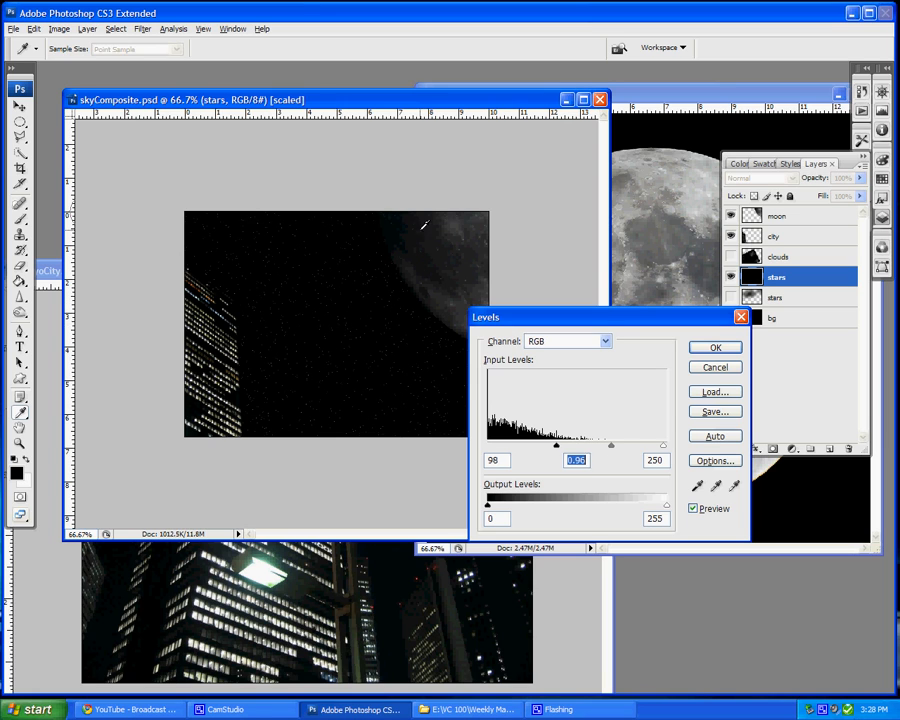
{"action": "left_click", "coordinate": [715, 347]}
{"action": "key", "text": "o"}
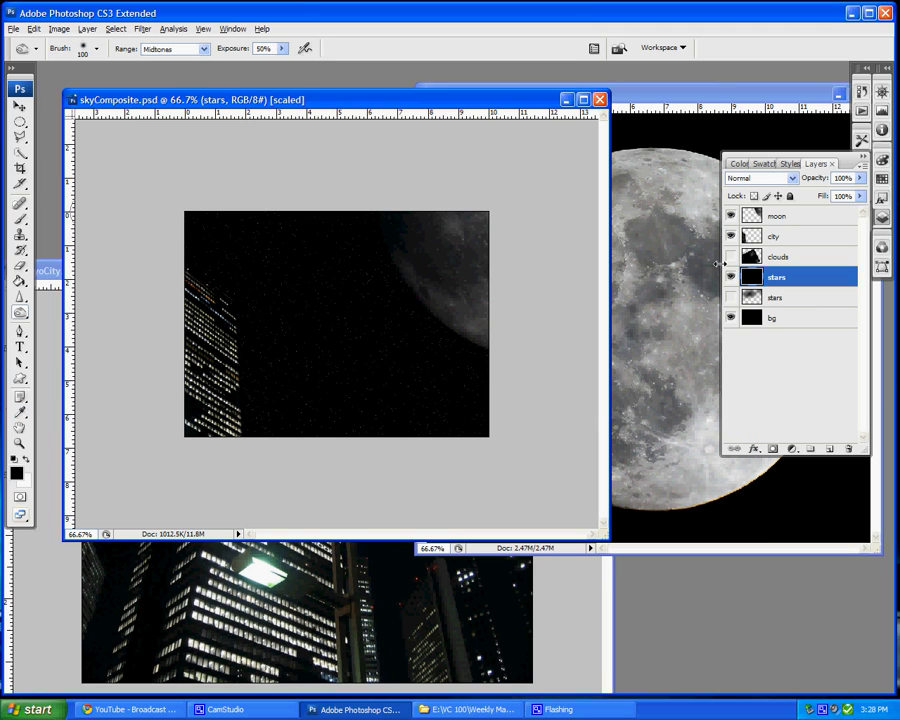
- Add a new layer above the new stars layer and name it "cloud"
{"action": "left_click", "coordinate": [730, 296]}
{"action": "left_click", "coordinate": [829, 450]}
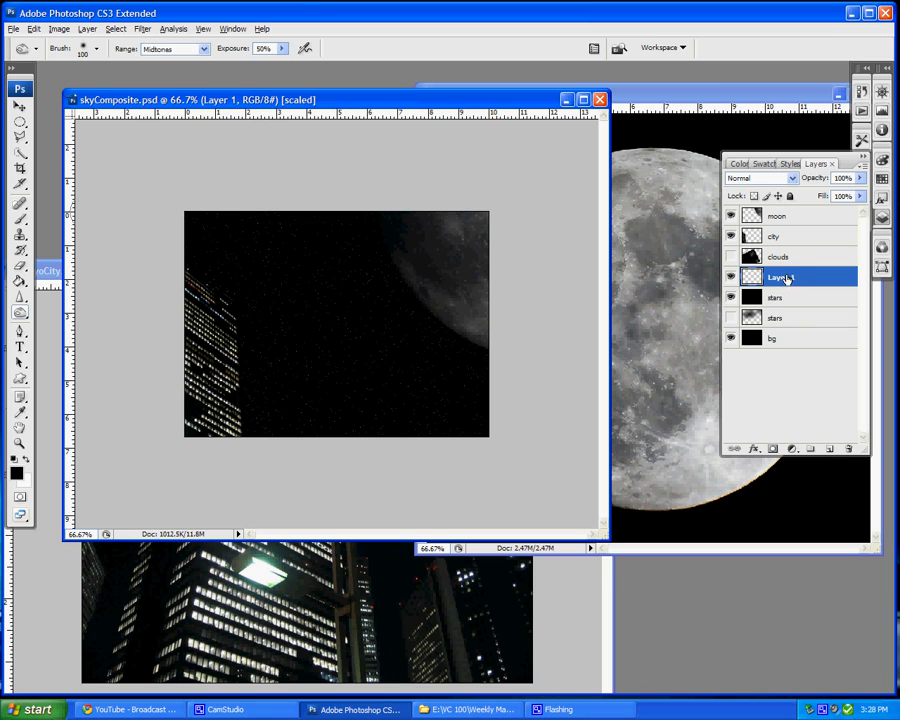
{"action": "double_click", "coordinate": [786, 279]}
{"action": "type", "text": "cloud"}
{"action": "key", "text": "Return"}
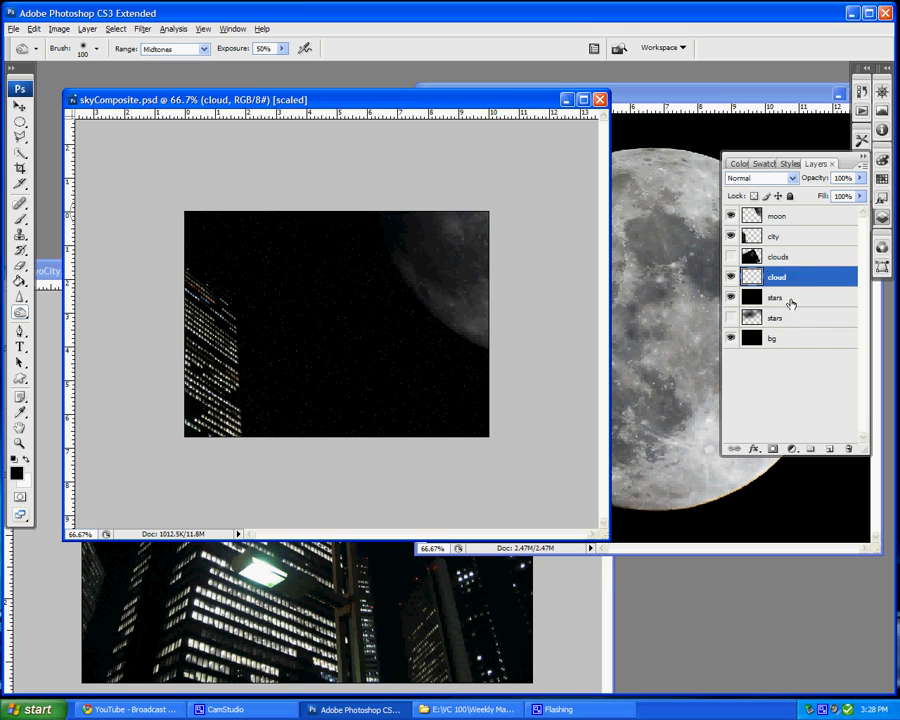
- Fill the cloud layer with black in Normal mode at 100% opacity
{"action": "left_click", "coordinate": [34, 28]}
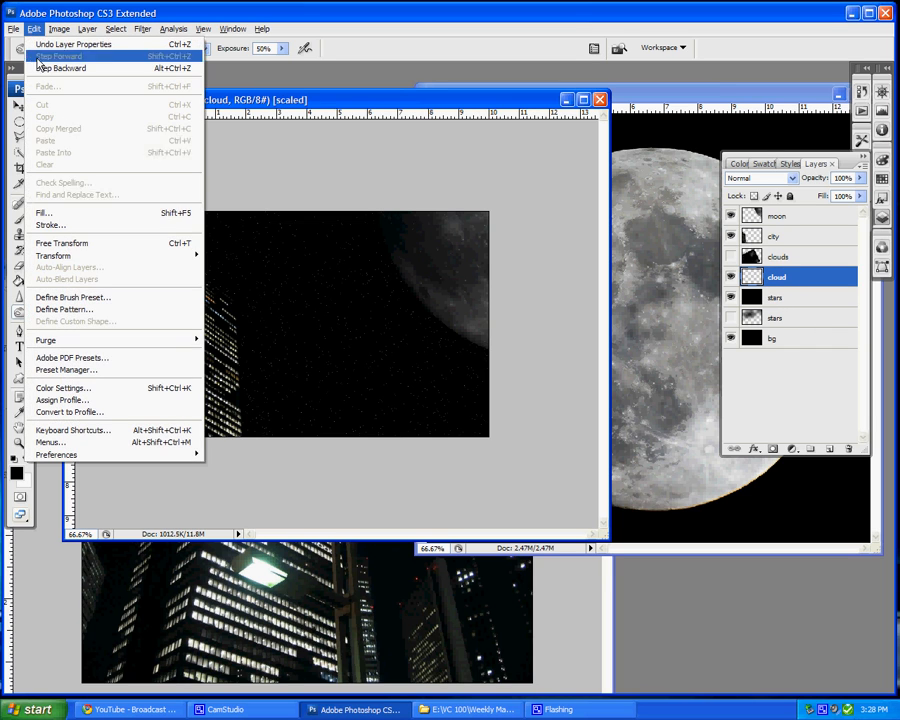
{"action": "left_click", "coordinate": [90, 214]}
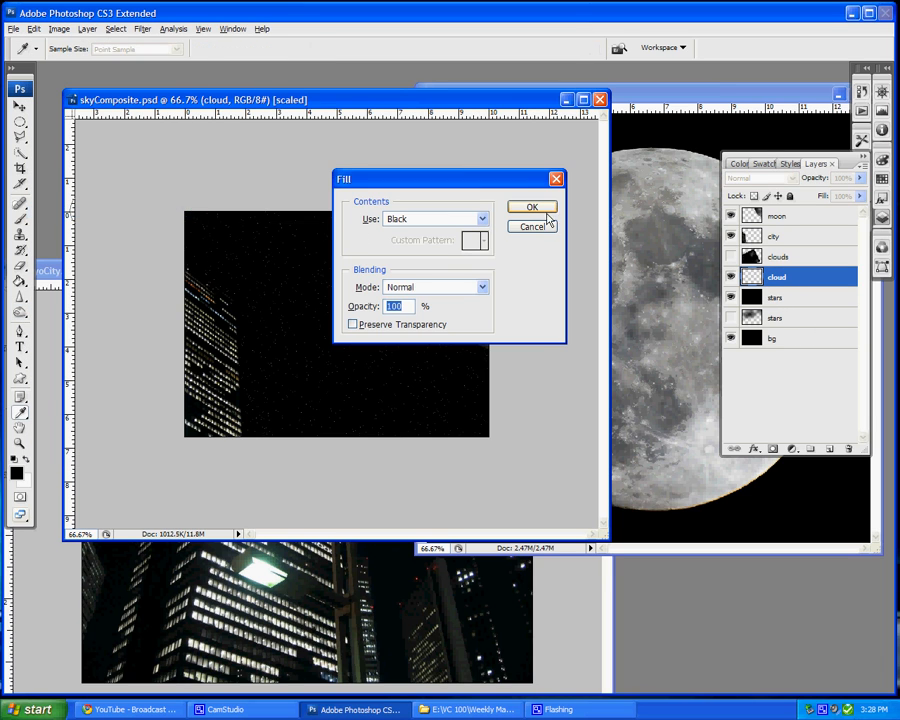
{"action": "left_click", "coordinate": [527, 207]}
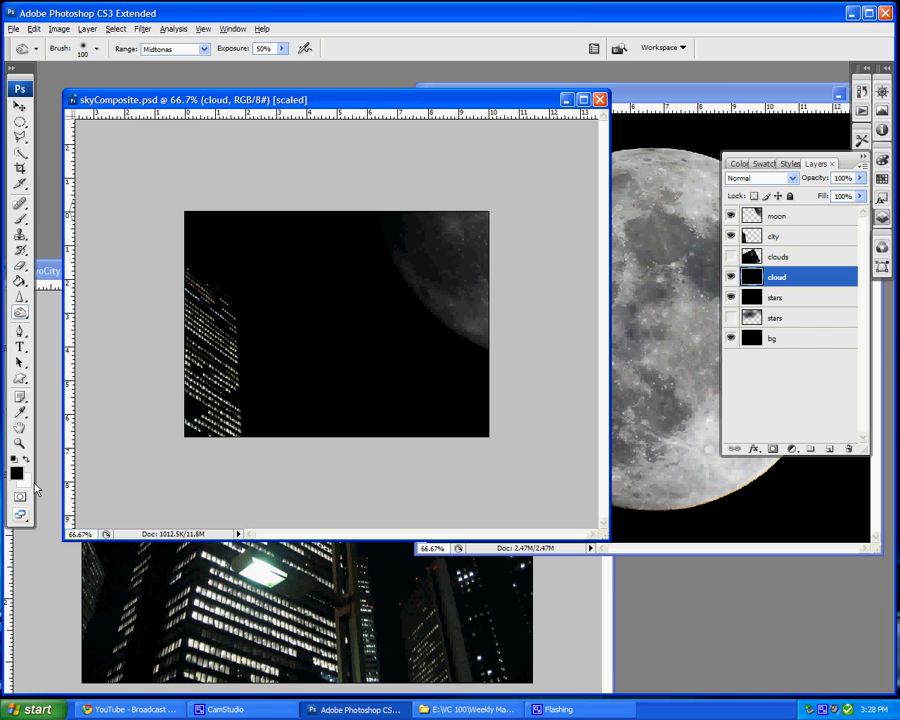
- Render the Clouds filter on the black-filled cloud layer
{"action": "left_click", "coordinate": [142, 28]}
{"action": "mouse_move", "coordinate": [178, 219]}
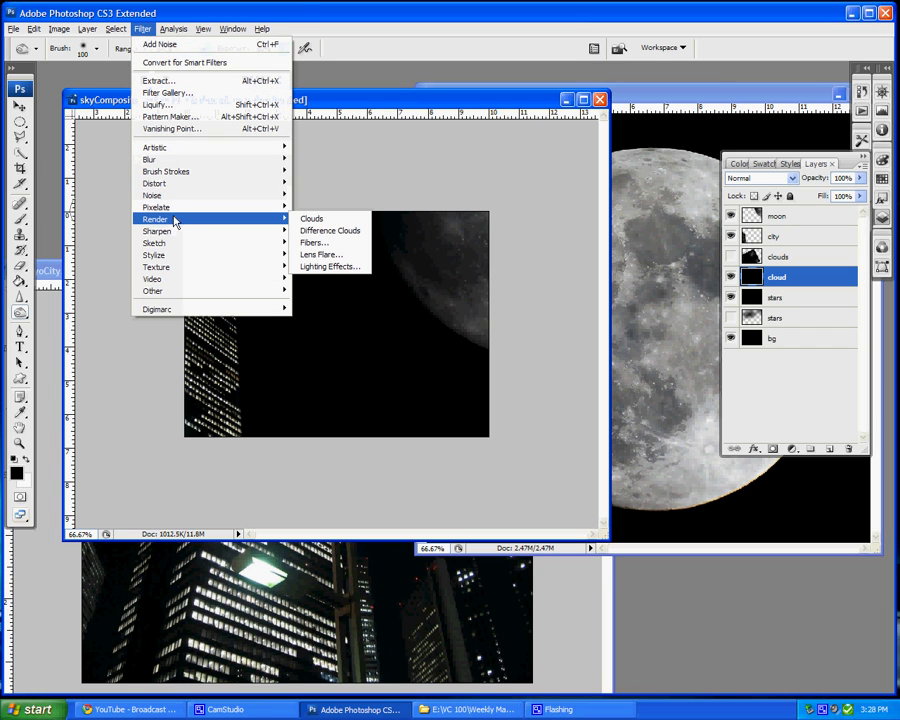
{"action": "left_click", "coordinate": [355, 220]}
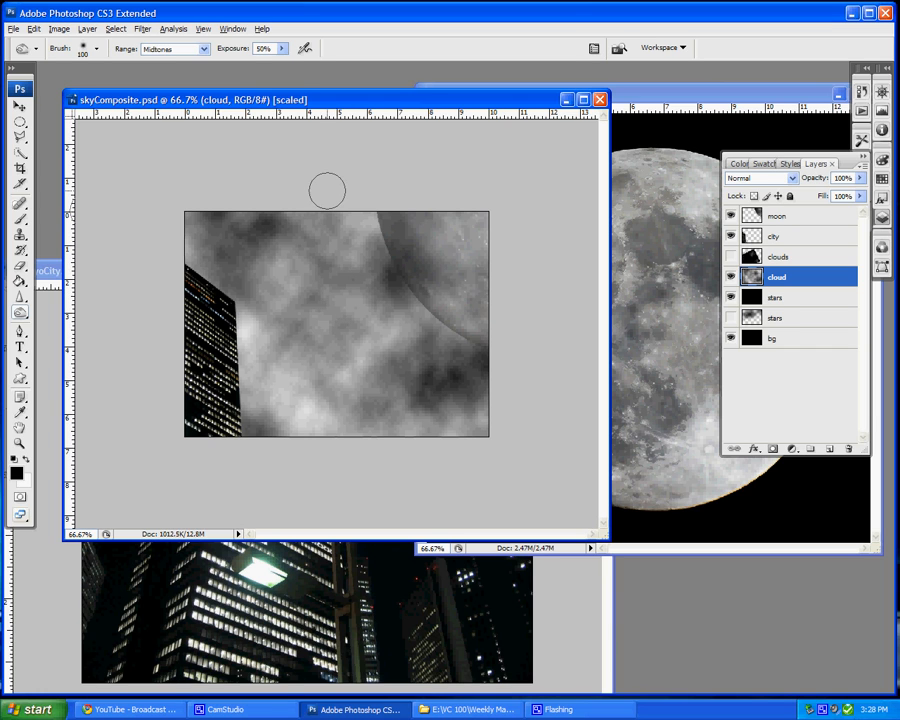
- Reapply the Clouds filter to the cloud layer repeatedly to generate a different random cloud pattern
{"action": "key", "text": "ctrl+f"}
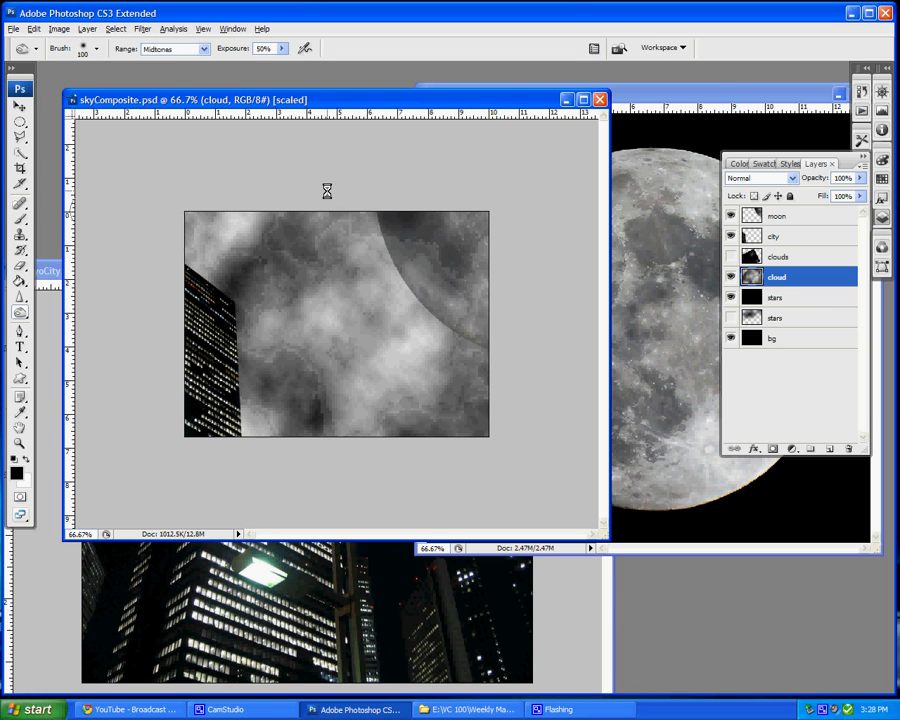
{"action": "key", "text": "ctrl+f"}
{"action": "key", "text": "ctrl+f"}
{"action": "key", "text": "ctrl+f"}
{"action": "key", "text": "ctrl+f"}
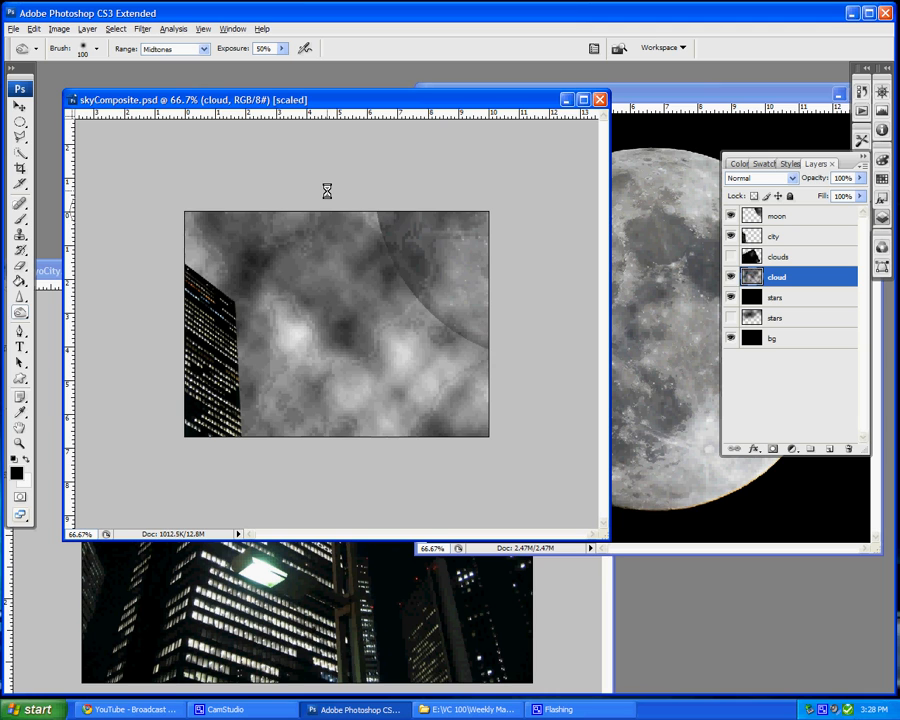
{"action": "key", "text": "ctrl+f"}
{"action": "key", "text": "ctrl+f"}
{"action": "key", "text": "ctrl+f"}
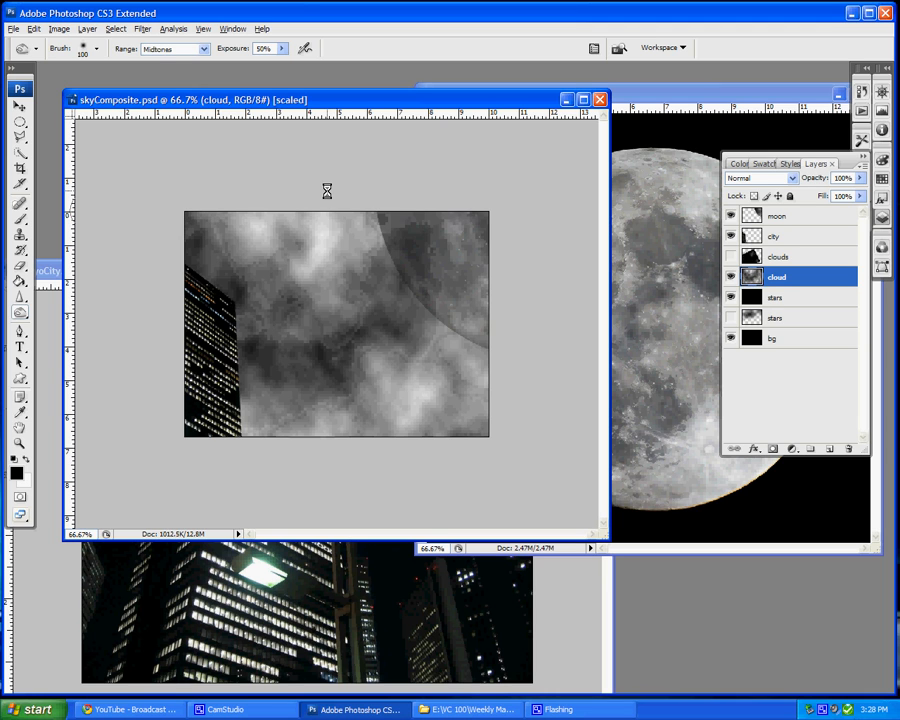
{"action": "key", "text": "ctrl+f"}
{"action": "key", "text": "ctrl+f"}
{"action": "key", "text": "ctrl+f"}
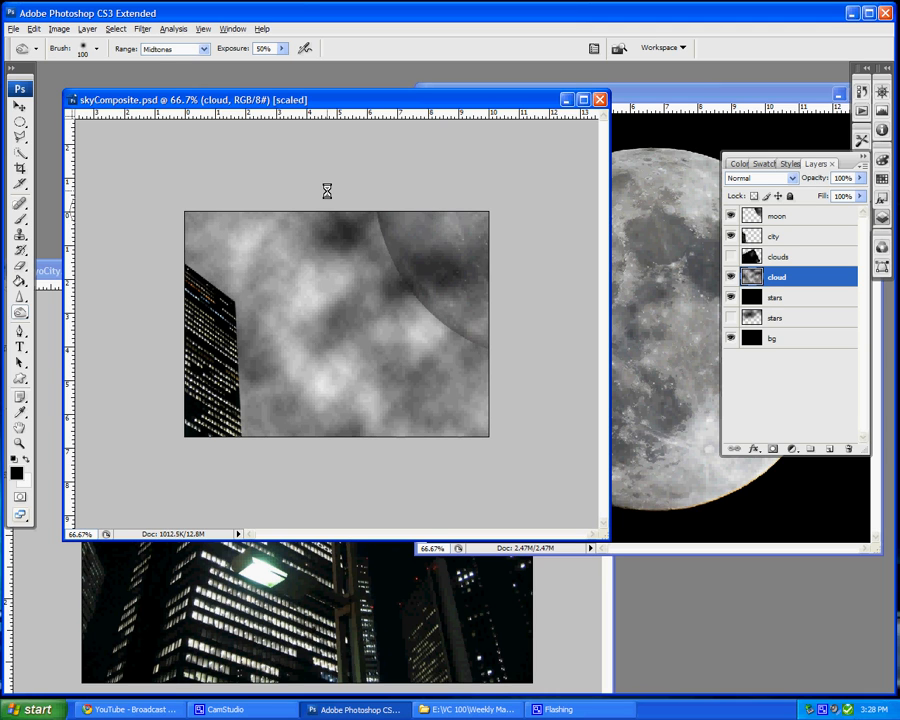
{"action": "key", "text": "ctrl+f"}
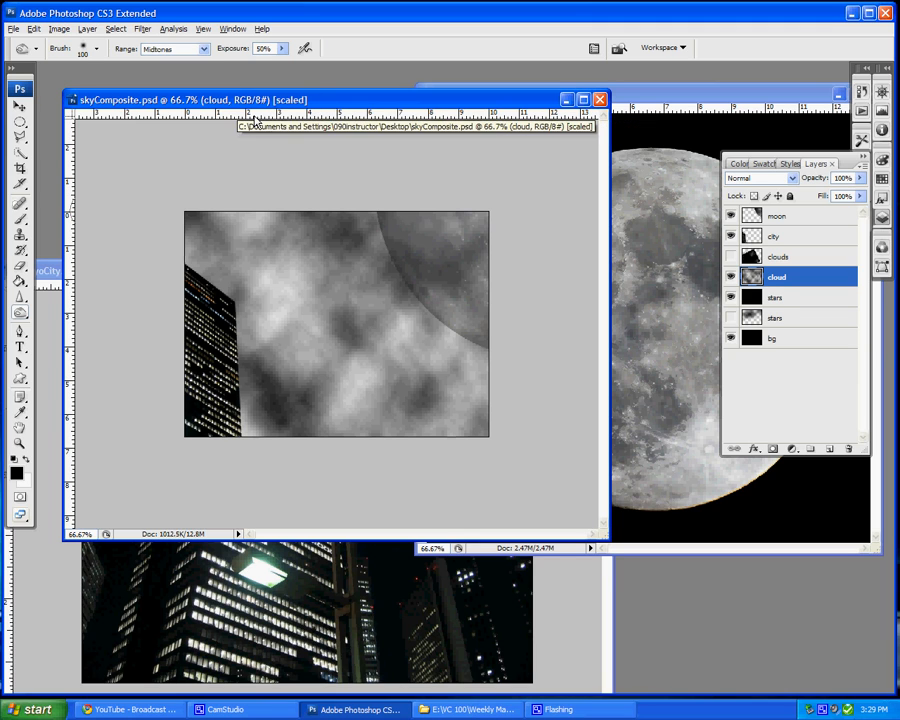
- Adjust the cloud layer's Levels to input values 131, 0.39 and 255, and toggle its visibility to compare
{"action": "key", "text": "ctrl+l"}
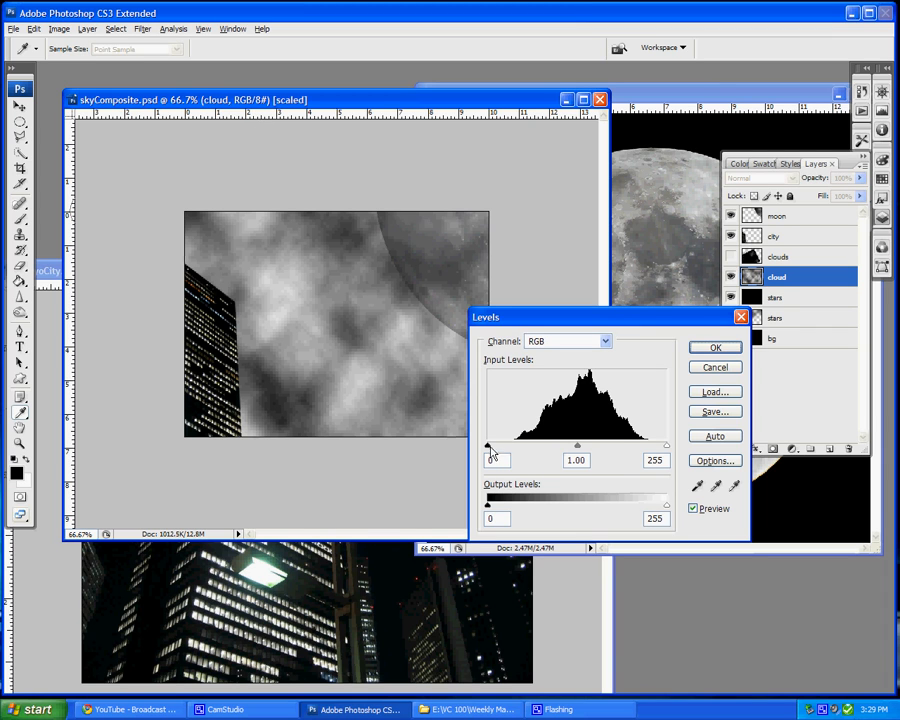
{"action": "left_click_drag", "start_coordinate": [489, 446], "coordinate": [668, 448]}
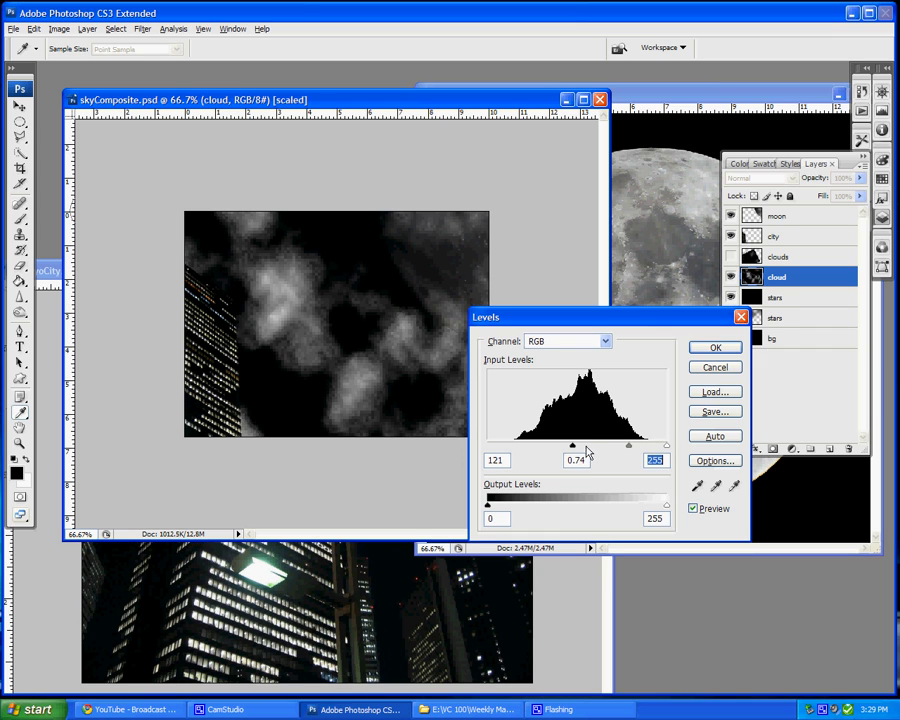
{"action": "left_click_drag", "start_coordinate": [574, 447], "coordinate": [645, 447]}
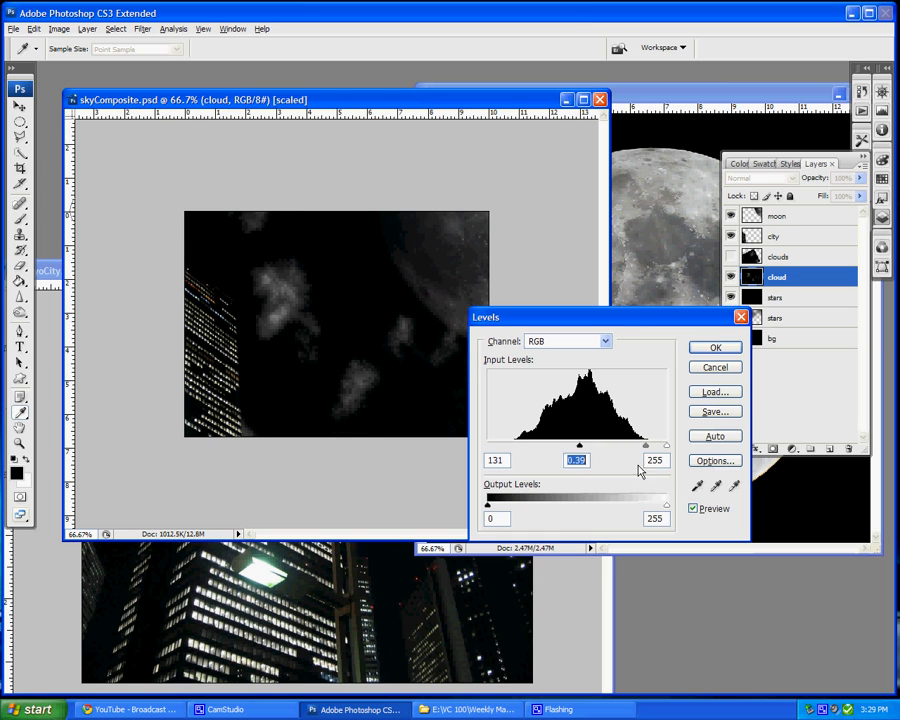
{"action": "left_click", "coordinate": [715, 347]}
{"action": "key", "text": "o"}
{"action": "left_click", "coordinate": [730, 277]}
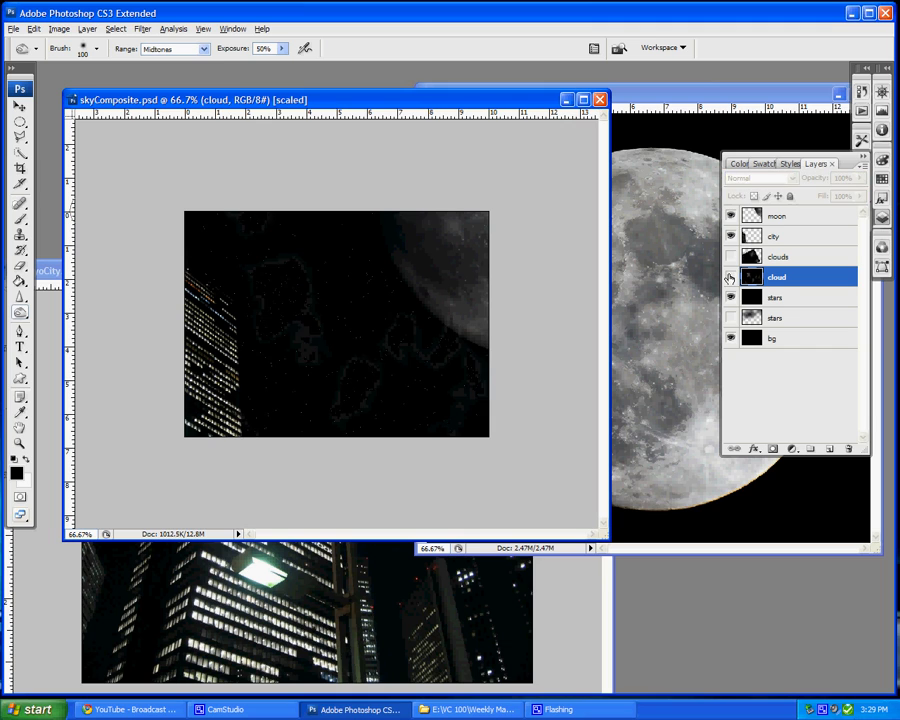
{"action": "left_click", "coordinate": [730, 277]}
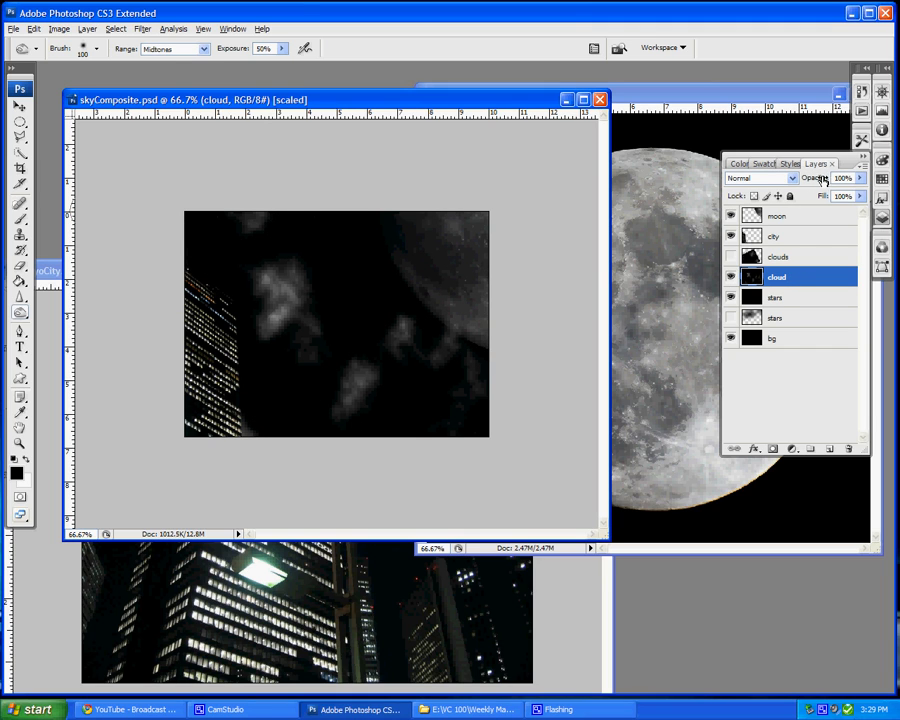
- Lower the cloud layer's opacity to 57% and set the moon layer's opacity to 61%
{"action": "left_click_drag", "start_coordinate": [826, 182], "coordinate": [799, 181]}
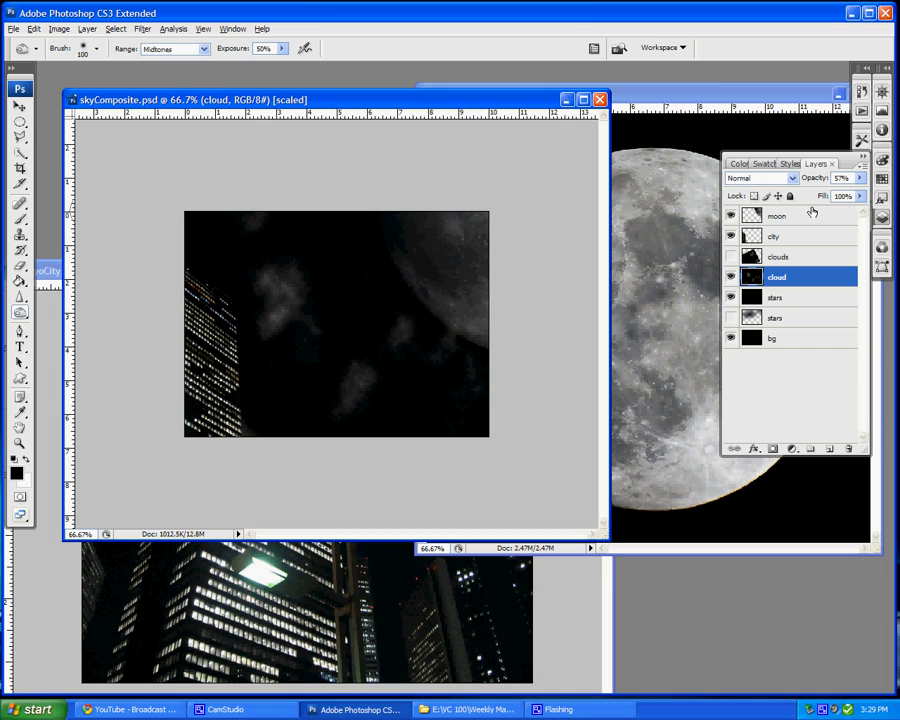
{"action": "left_click", "coordinate": [801, 297]}
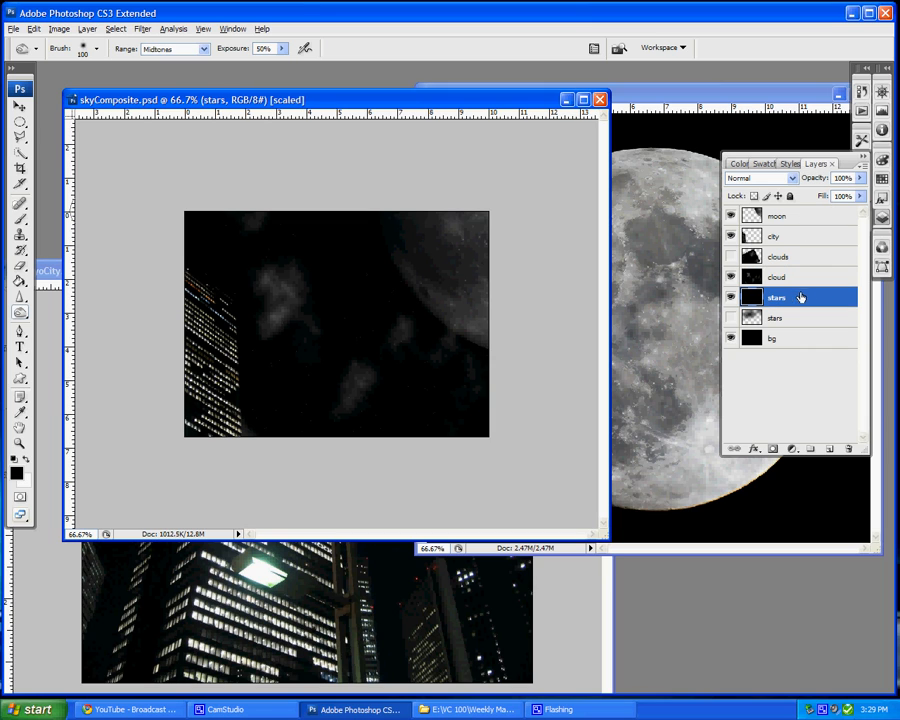
{"action": "left_click", "coordinate": [783, 216]}
{"action": "left_click_drag", "start_coordinate": [818, 178], "coordinate": [852, 180]}
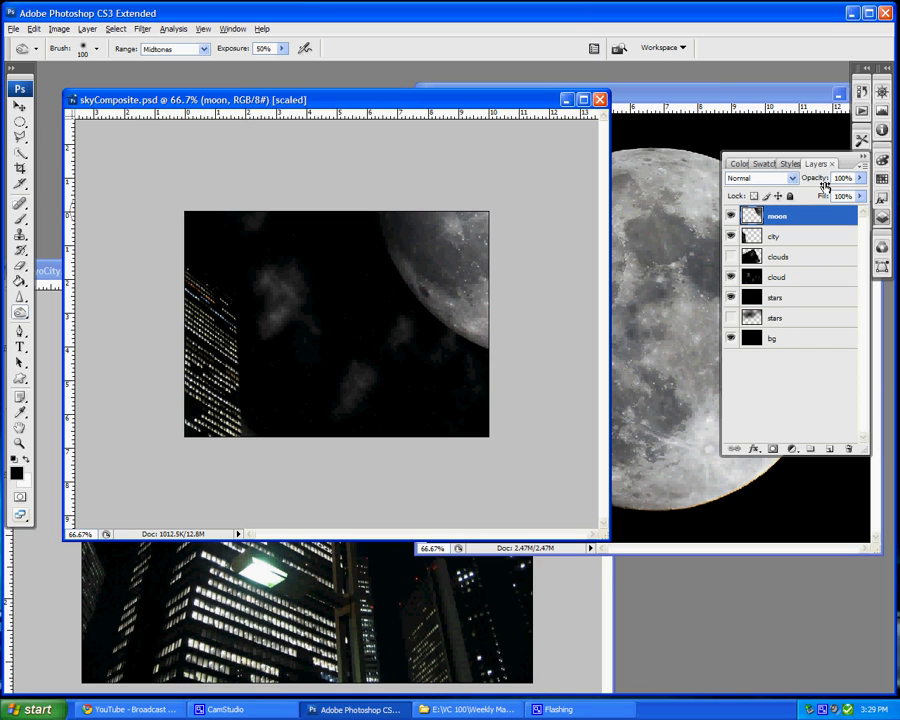
{"action": "left_click_drag", "start_coordinate": [820, 178], "coordinate": [793, 178]}
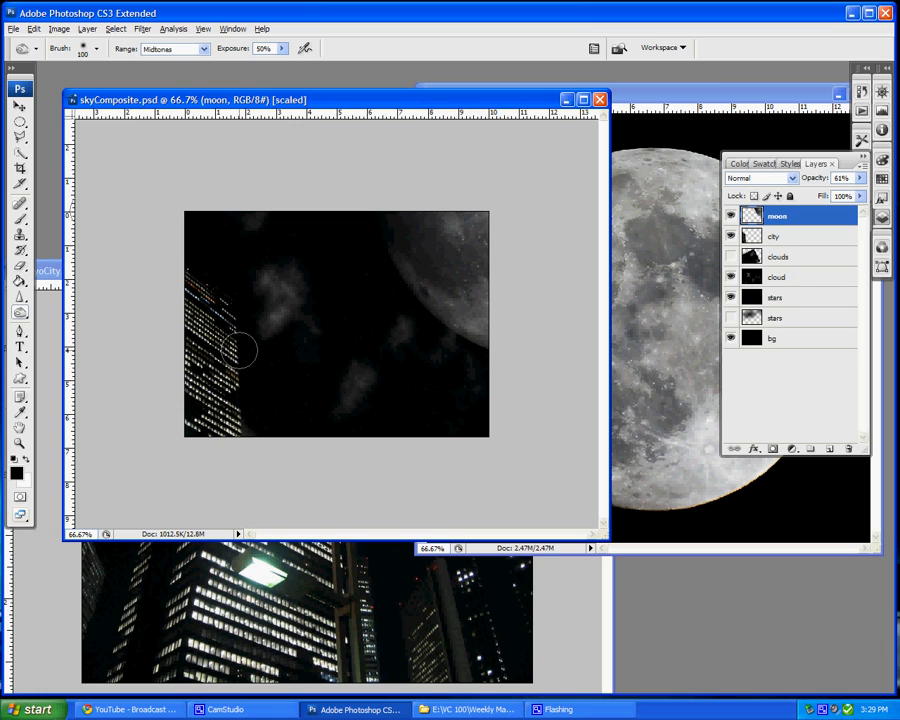
- Darken the city building and the upper part of the moon on their own layers with the Burn tool, using Midtones at 50% exposure
{"action": "left_click", "coordinate": [20, 314]}
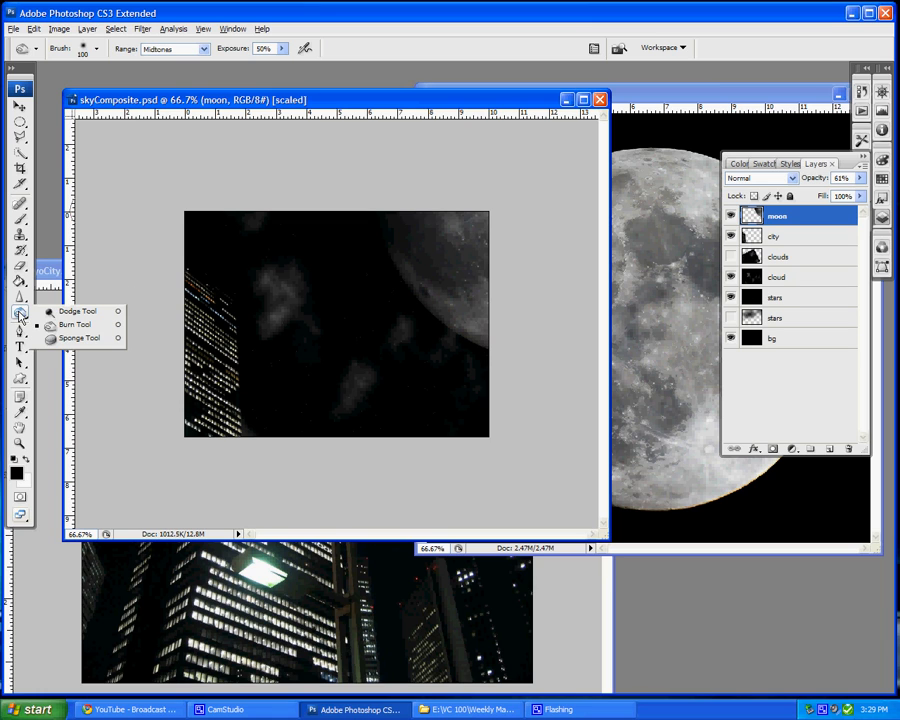
{"action": "left_click", "coordinate": [90, 326]}
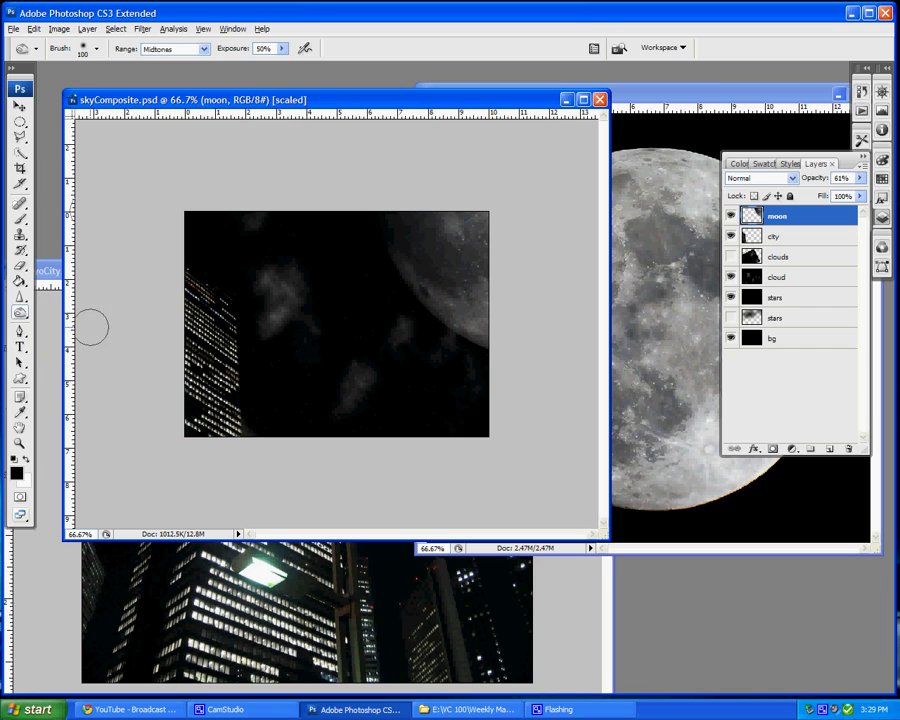
{"action": "left_click", "coordinate": [793, 240]}
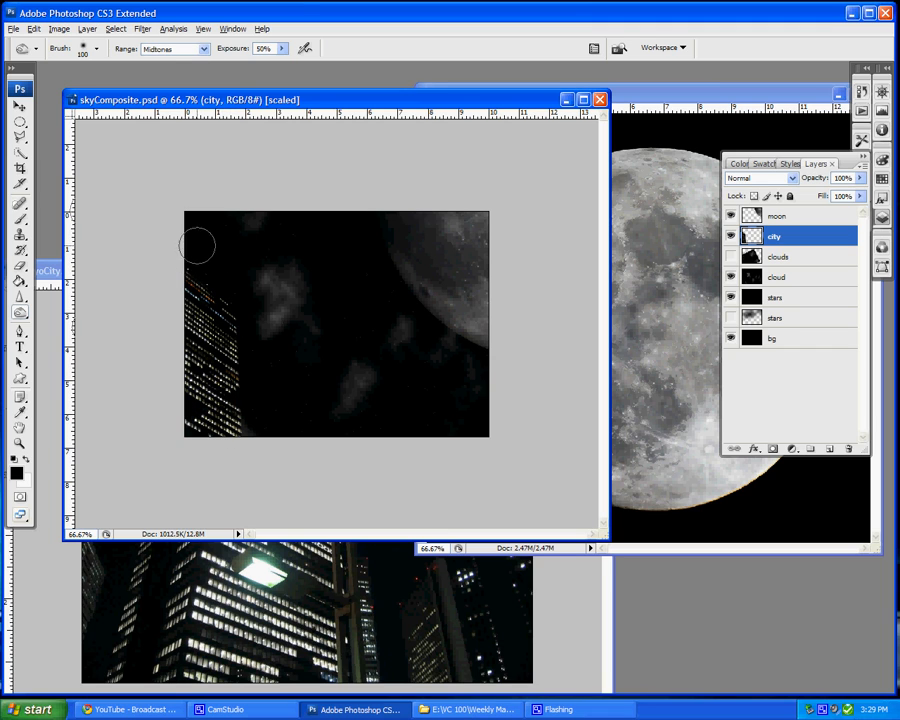
{"action": "left_click", "coordinate": [789, 216]}
{"action": "mouse_move", "coordinate": [435, 192]}
{"action": "left_mouse_down"}
{"action": "mouse_move", "coordinate": [516, 285]}
{"action": "mouse_move", "coordinate": [445, 173]}
{"action": "mouse_move", "coordinate": [466, 297]}
{"action": "mouse_move", "coordinate": [432, 285]}
{"action": "mouse_move", "coordinate": [519, 378]}
{"action": "mouse_move", "coordinate": [477, 169]}
{"action": "mouse_move", "coordinate": [473, 228]}
{"action": "left_mouse_up"}
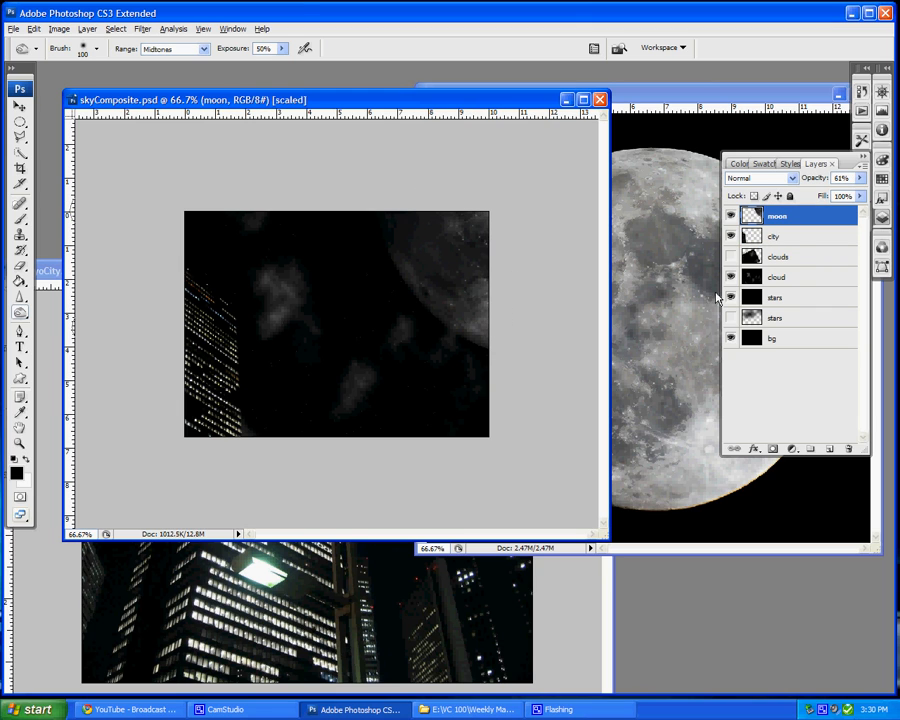
- Reduce the cloud layer's opacity to 42%, and select the visible stars layer beneath it
{"action": "left_click", "coordinate": [797, 256]}
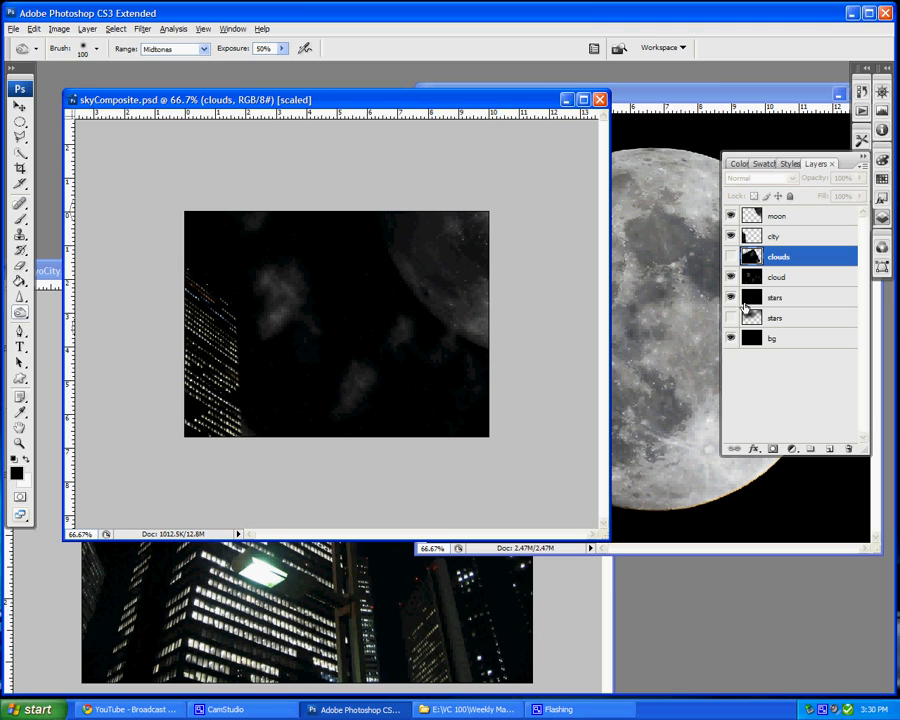
{"action": "left_click", "coordinate": [789, 282]}
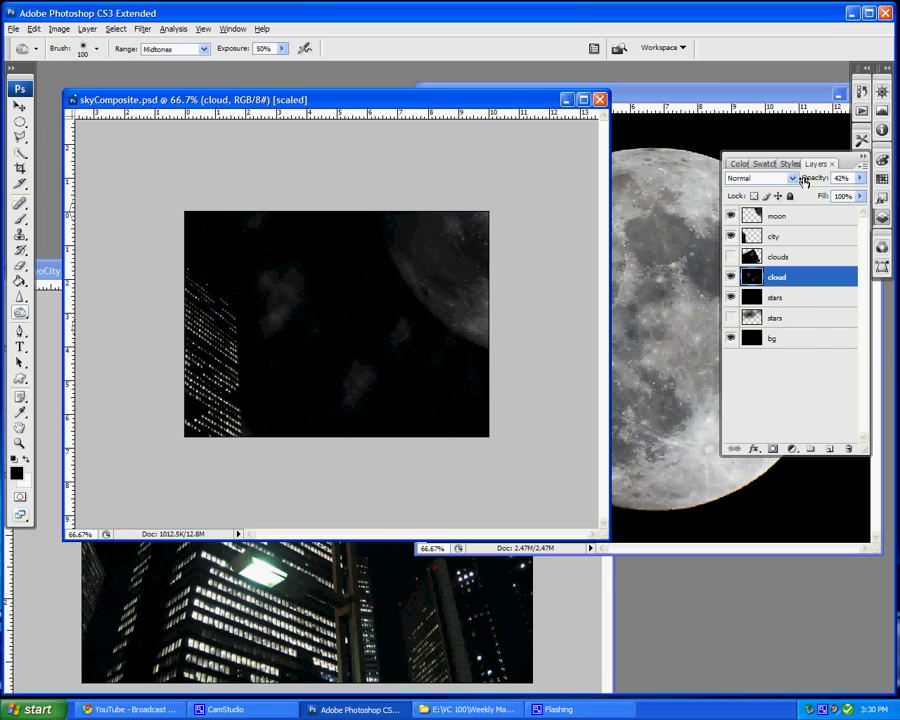
{"action": "left_click", "coordinate": [794, 299]}
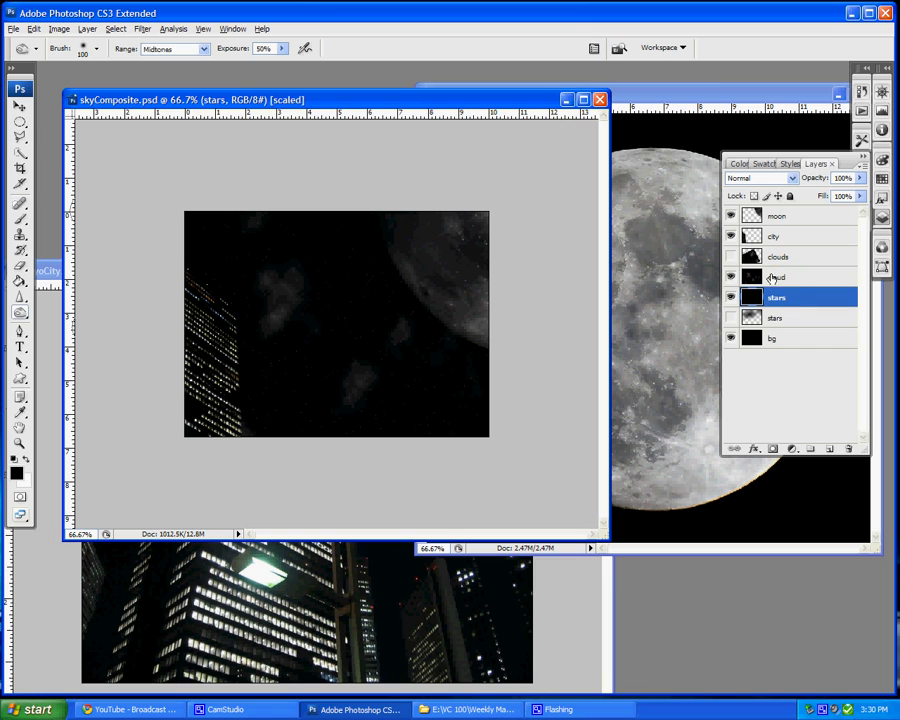